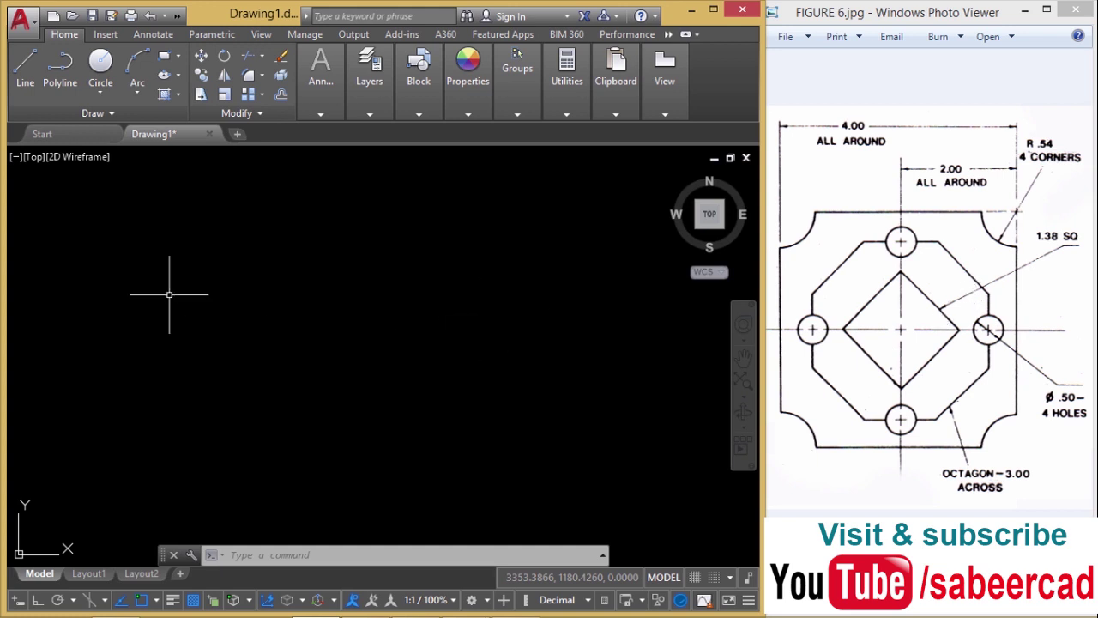
Draw a 4-sided polygon by edge, with Ortho on and an edge length of 4.
left_click(179, 55)
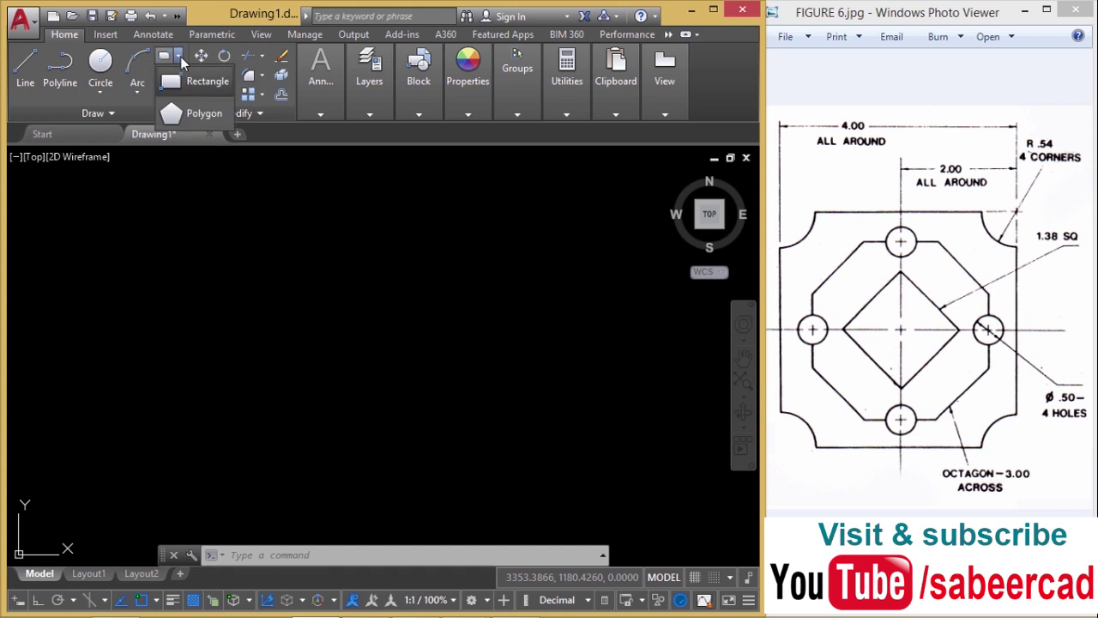
left_click(187, 110)
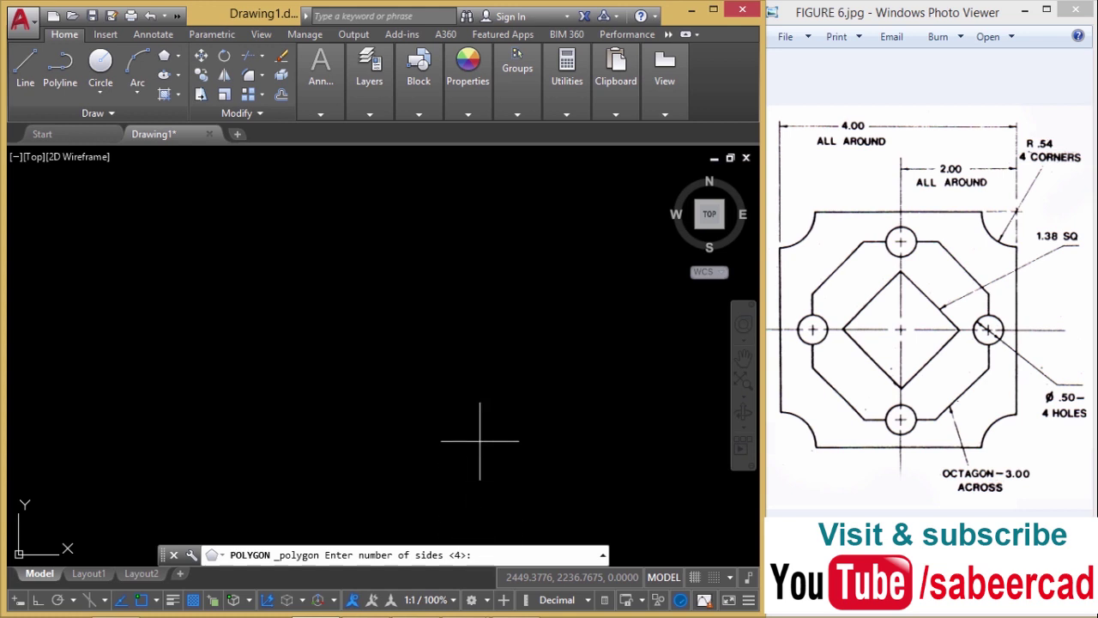
key("Return")
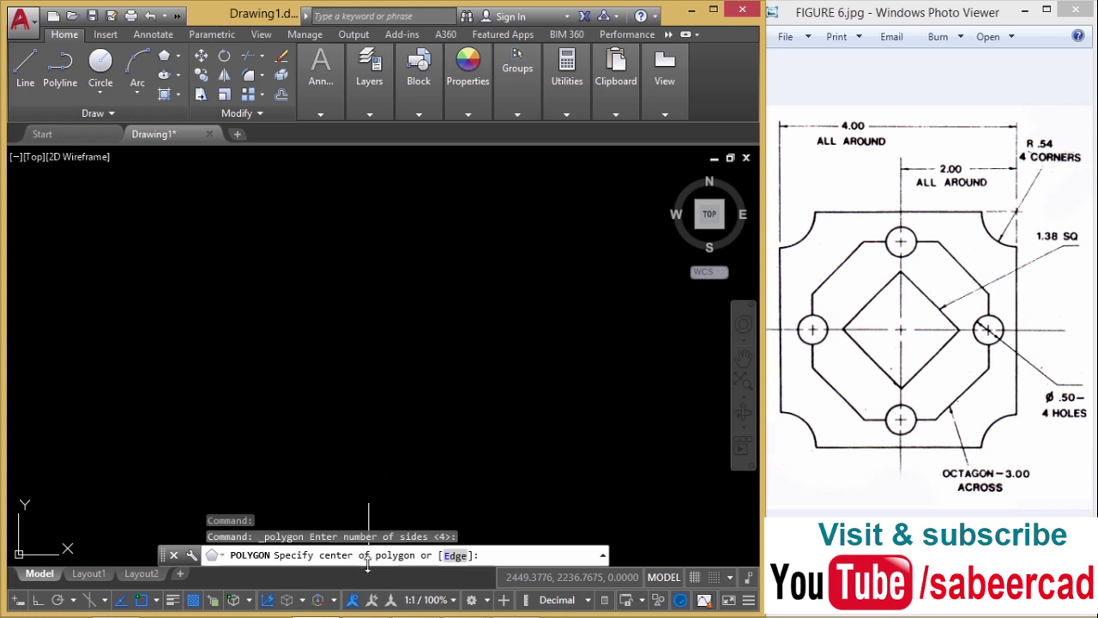
left_click(455, 556)
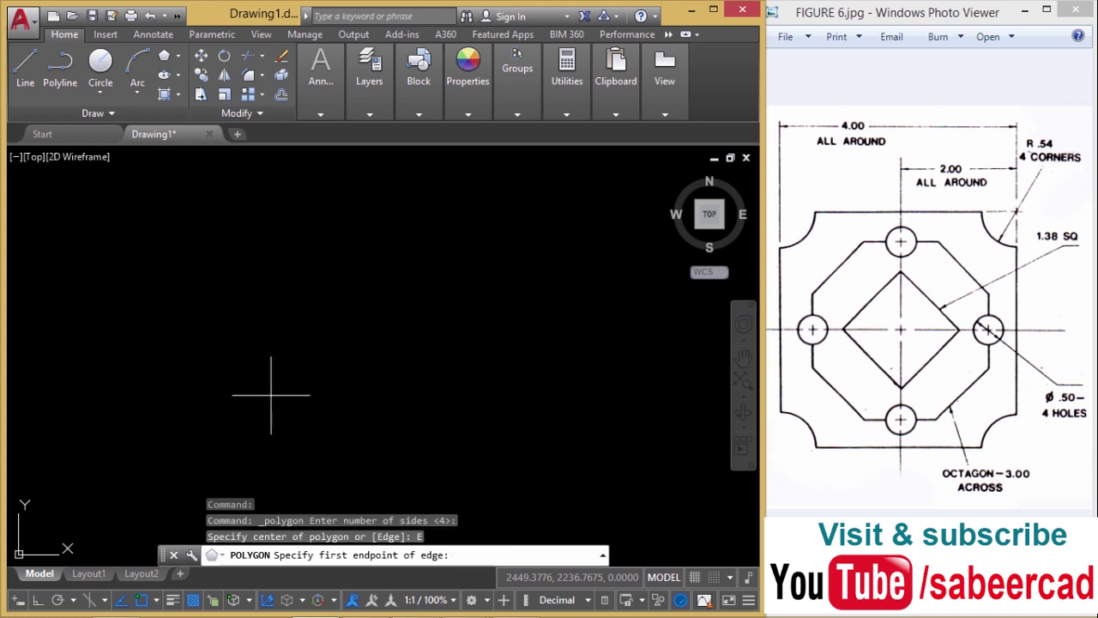
left_click(204, 471)
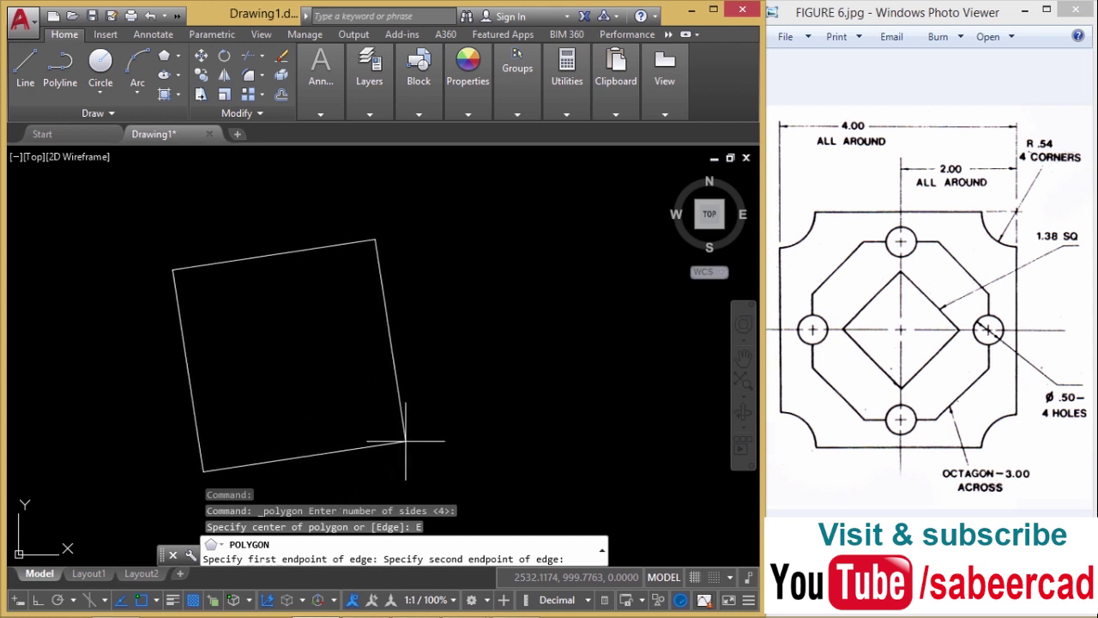
left_click(38, 603)
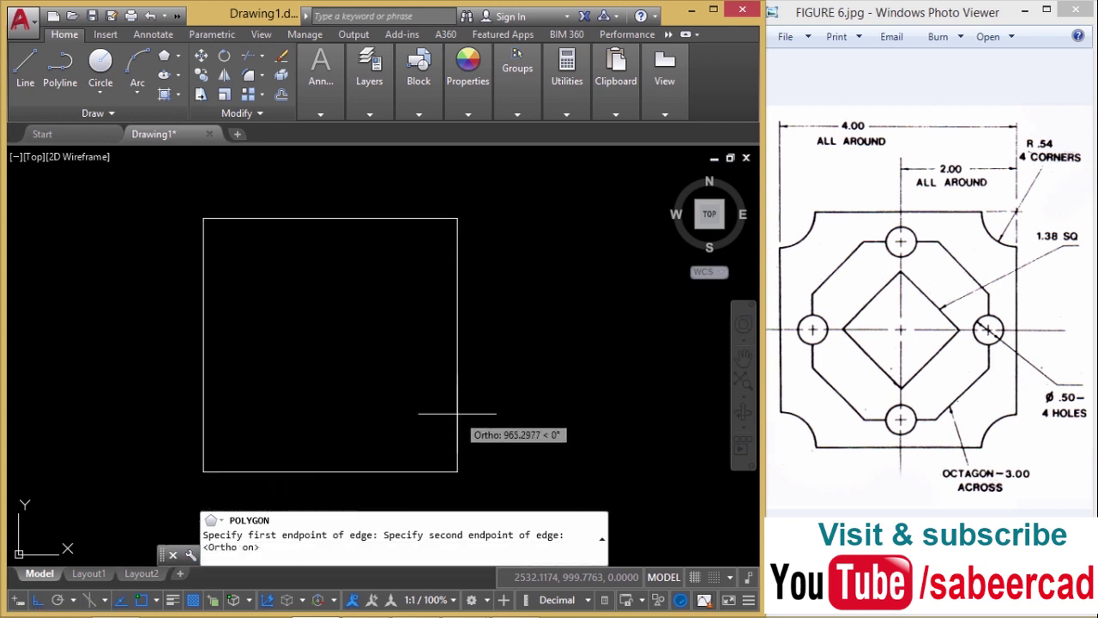
type("4")
key("Return")
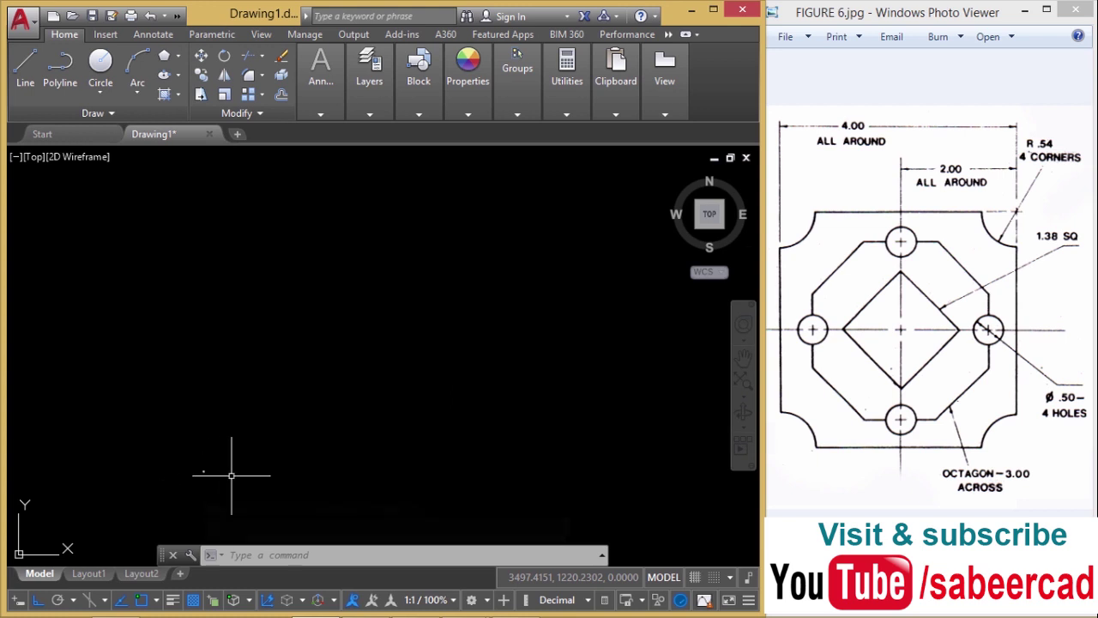
Zoom to extents, zoom out and pan so the 4-unit square sits centred.
middle_click(331, 390)
middle_click(331, 389)
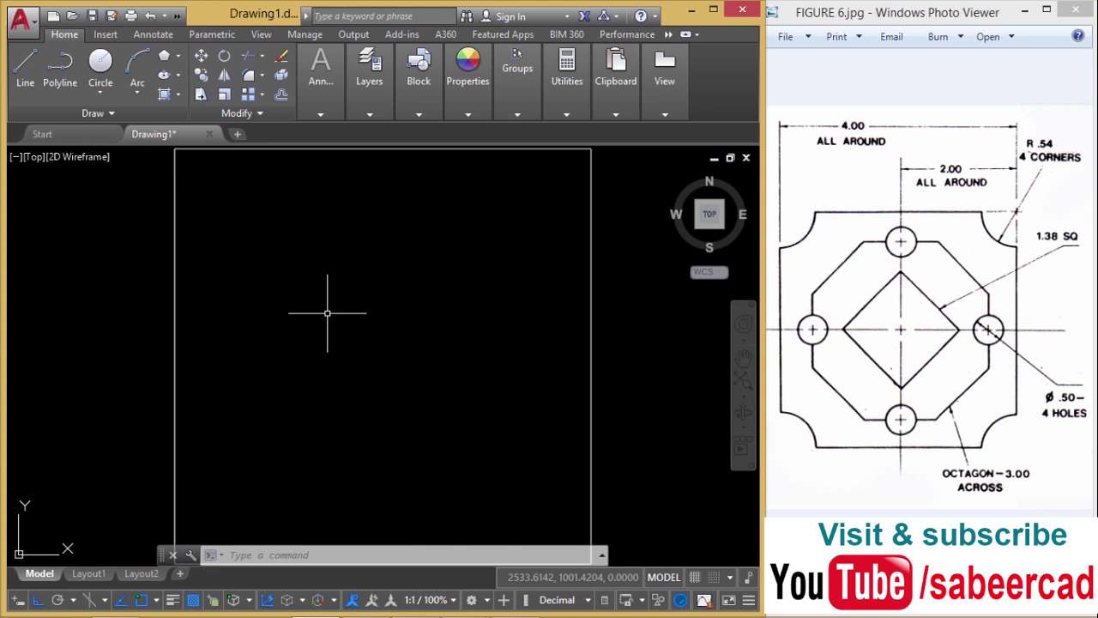
scroll(335, 275, "down", 2)
middle_click_drag(340, 279, 346, 306)
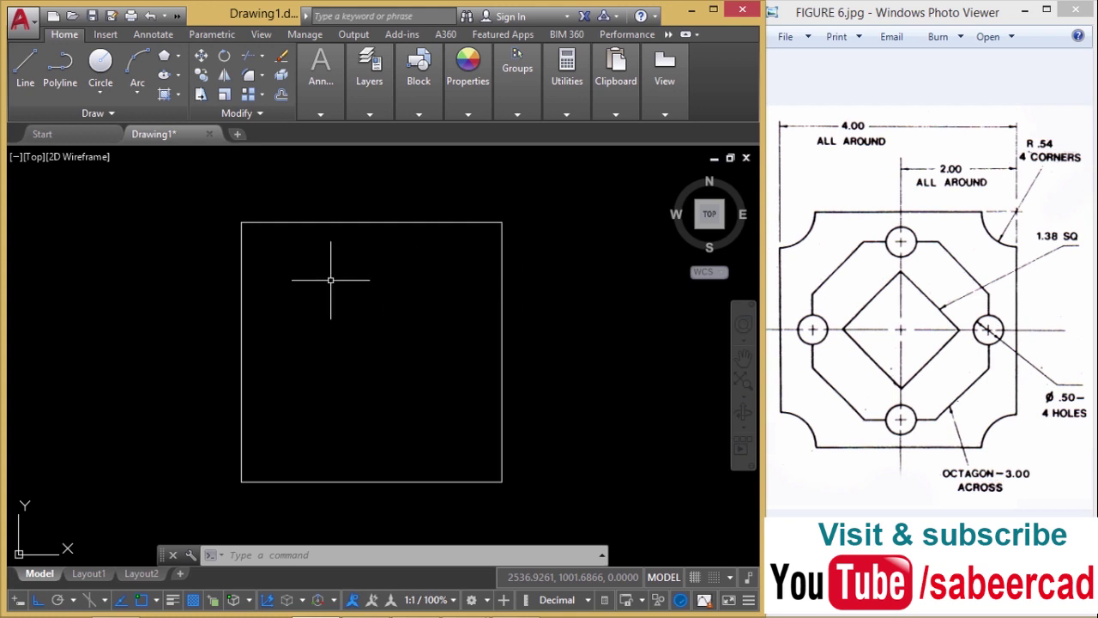
Place a point at the square's geometric centre with the PO command.
type("po")
key("Return")
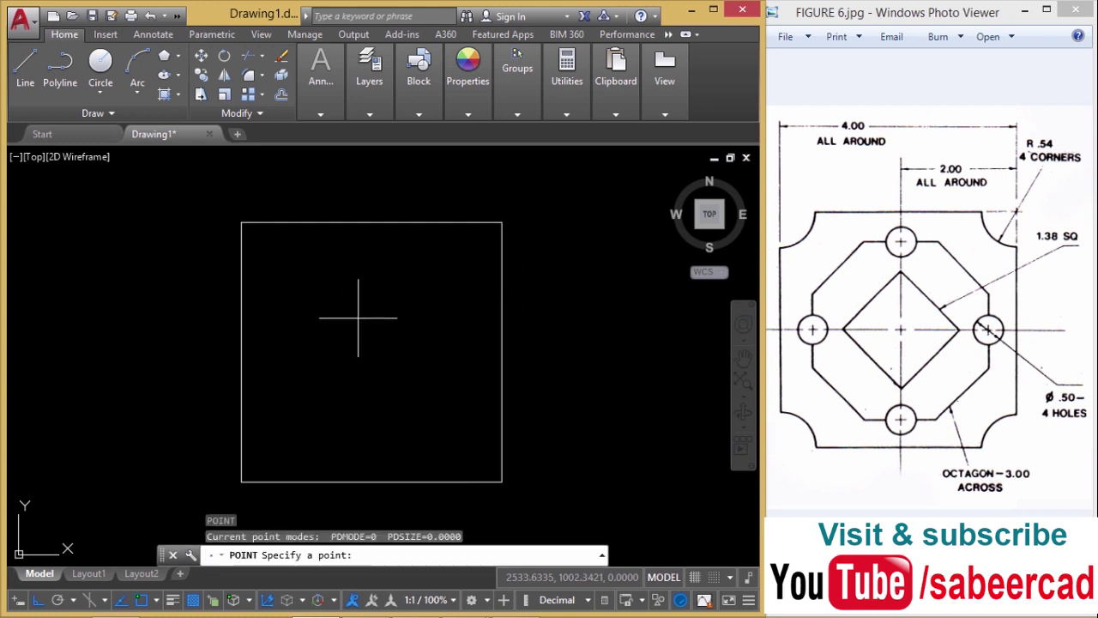
right_click(413, 212, "shift")
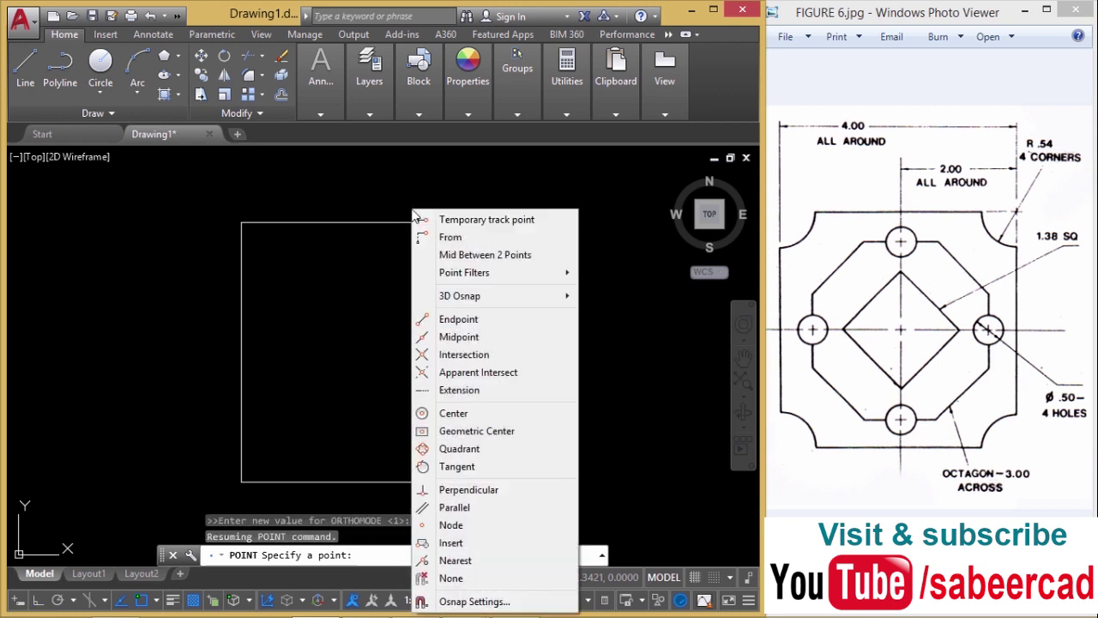
left_click(477, 432)
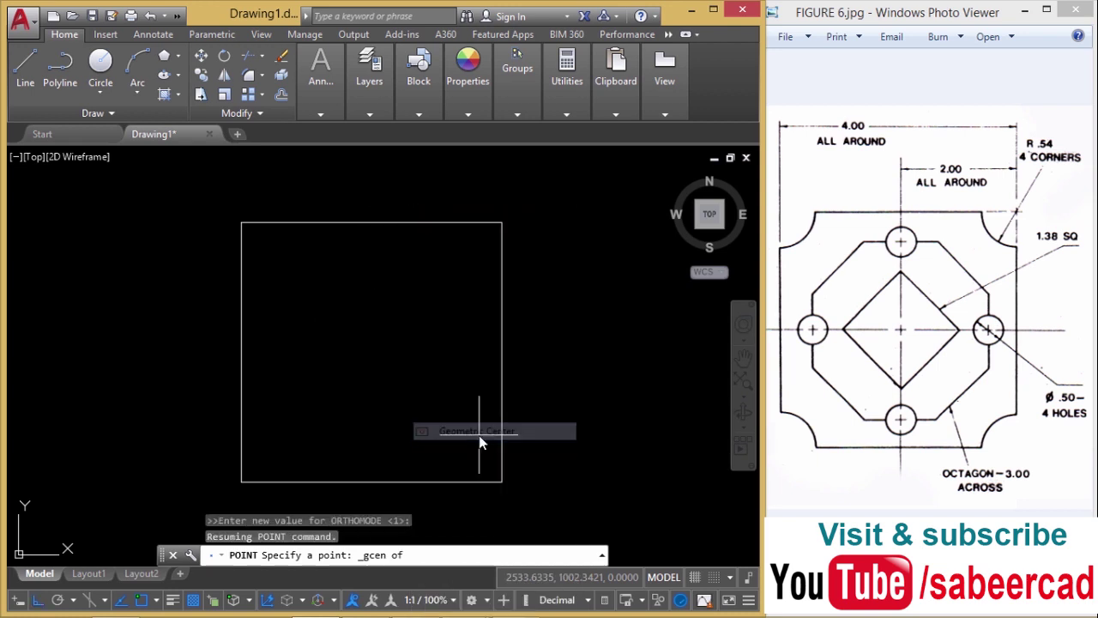
left_click(418, 478)
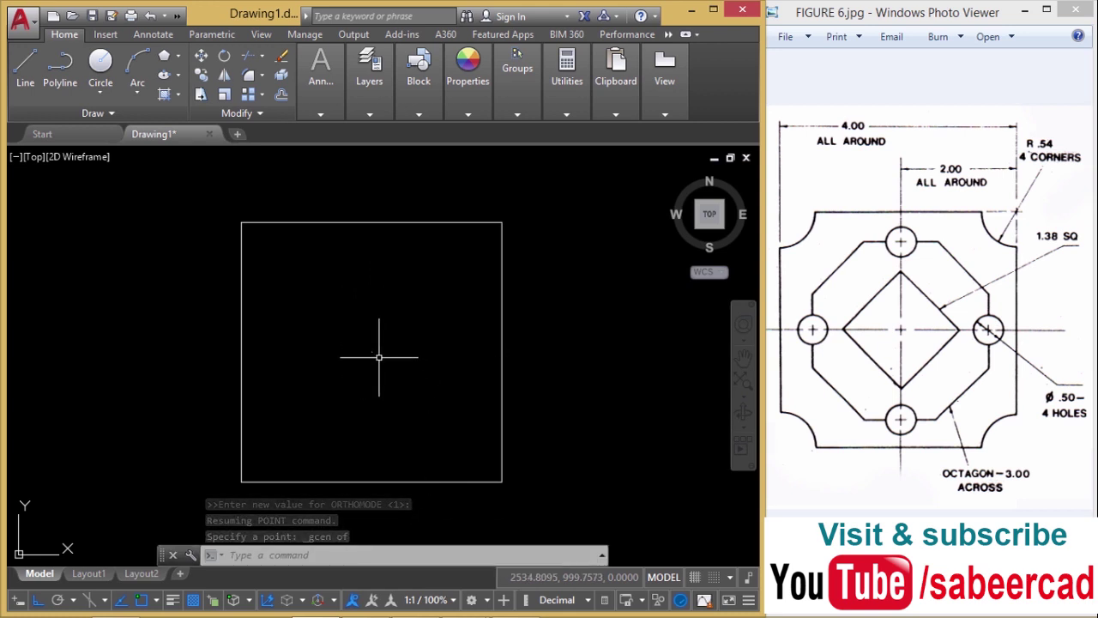
Change the point style to the X shape through PTYPE.
left_click(239, 553)
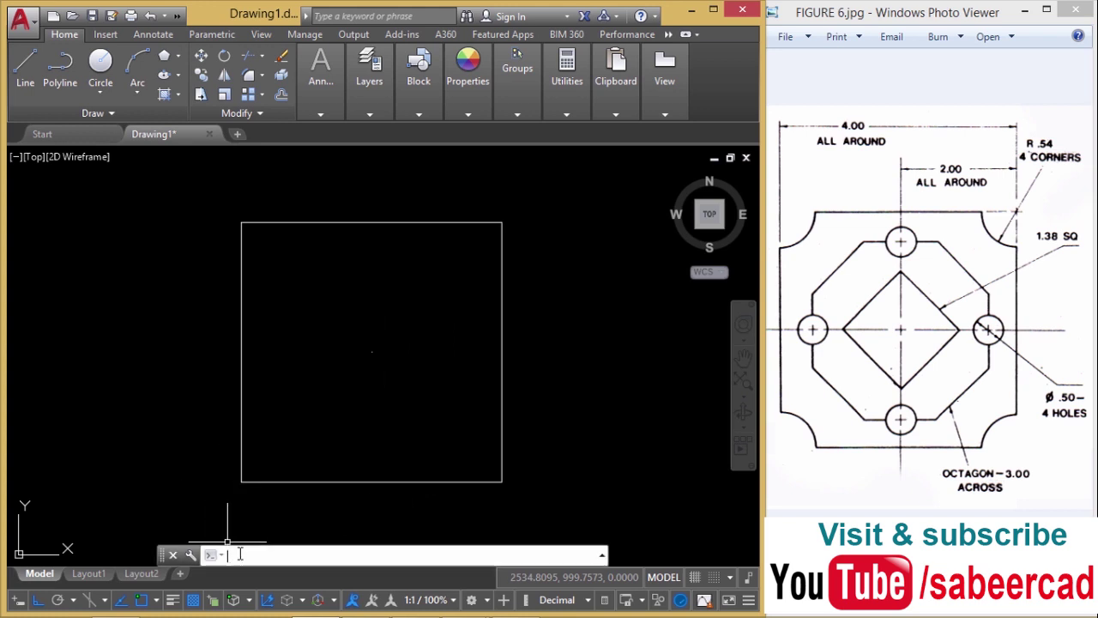
type("PTYPE")
key("Return")
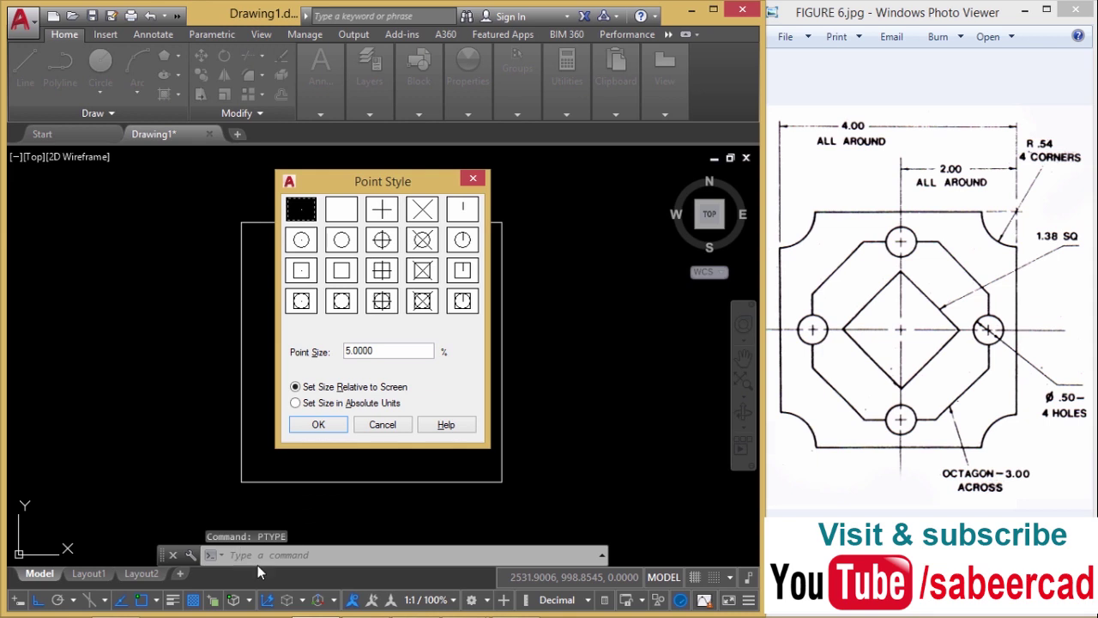
left_click(423, 210)
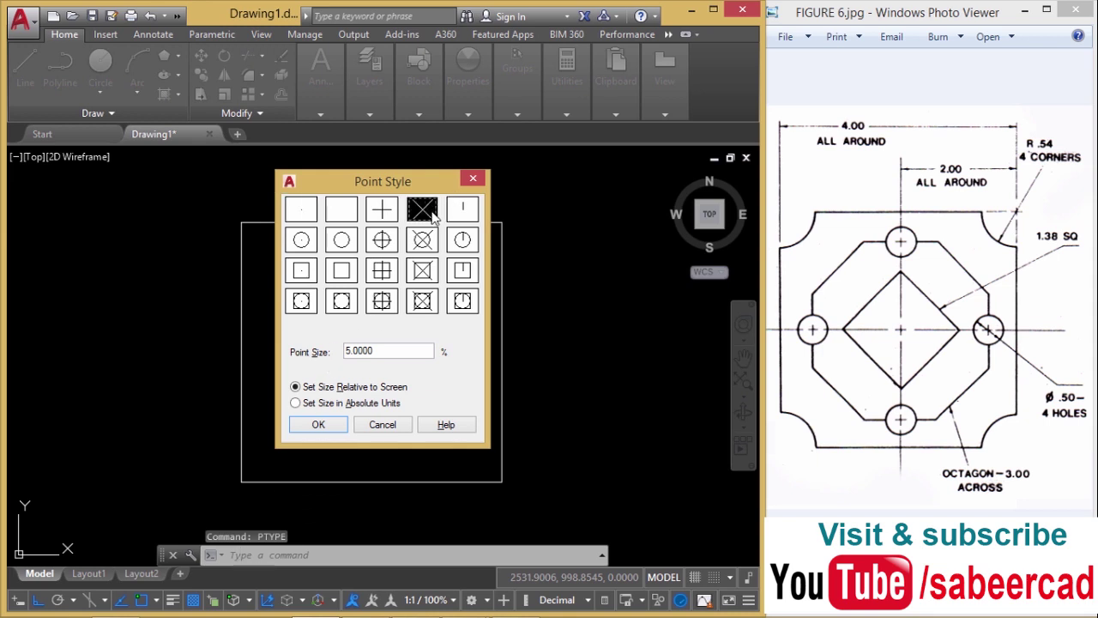
left_click(330, 428)
key("Escape")
key("Escape")
key("Escape")
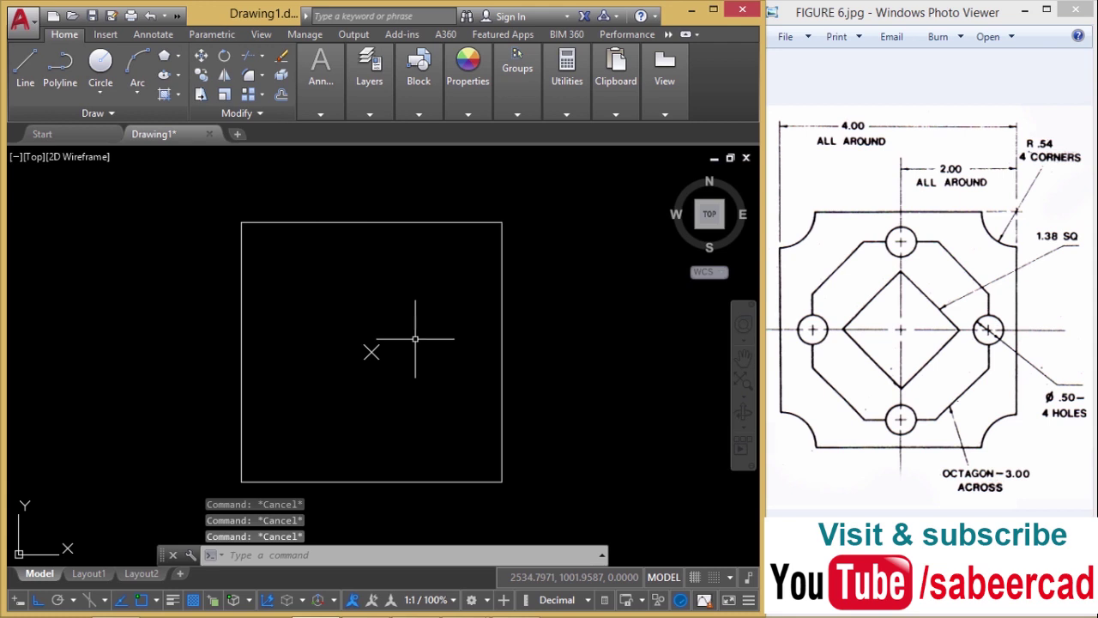
type("e")
key("Return")
left_click(397, 326)
left_click(351, 408)
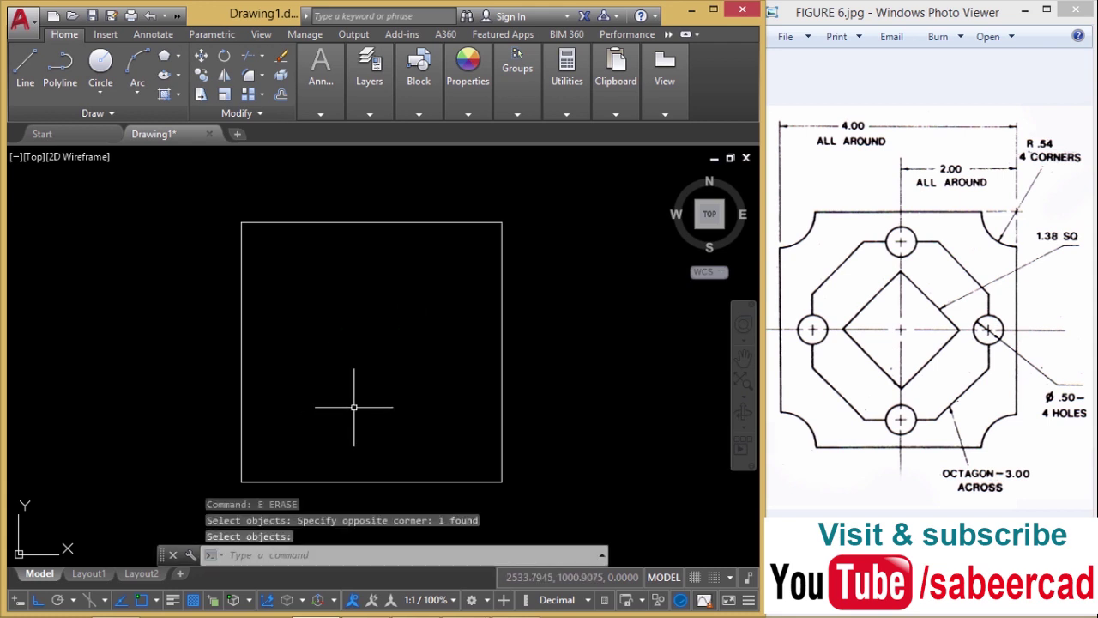
key("Return")
type("po")
key("Return")
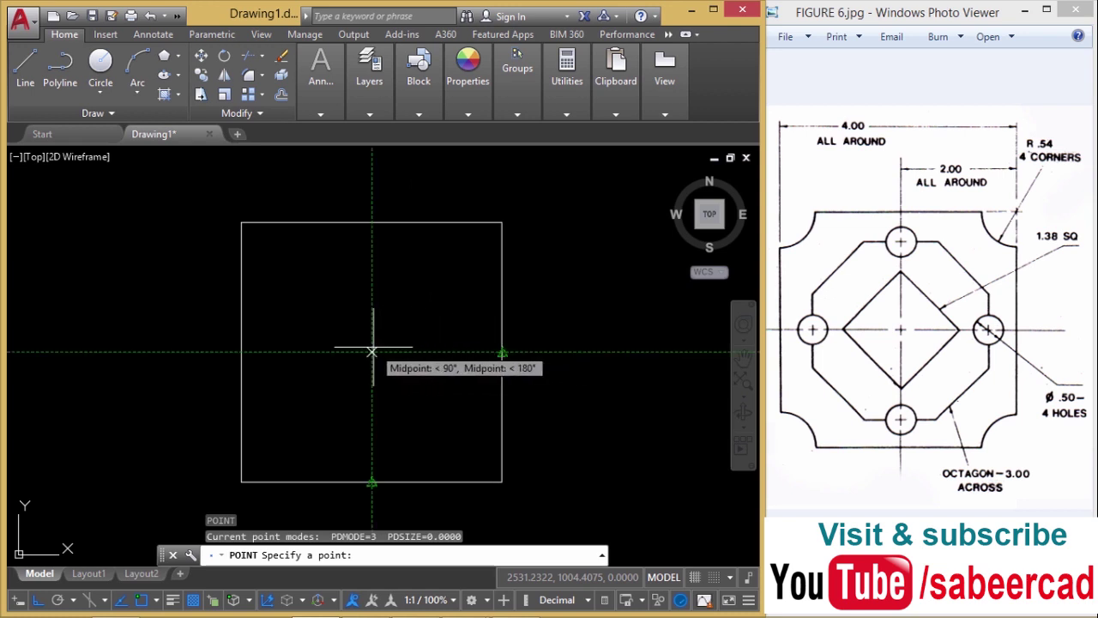
left_click(371, 352)
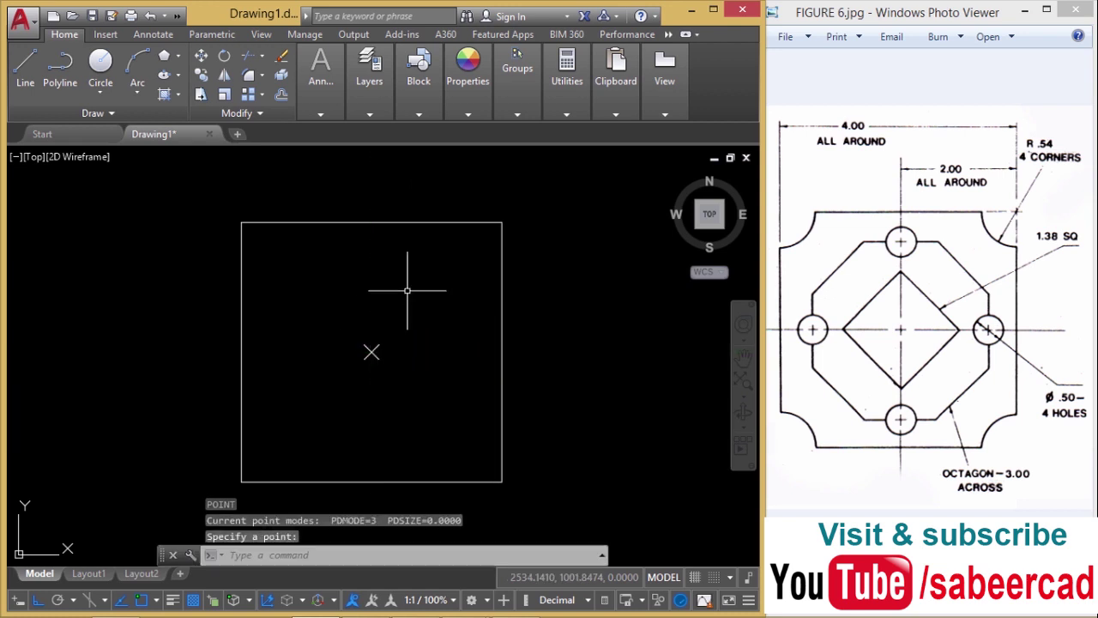
key("Escape")
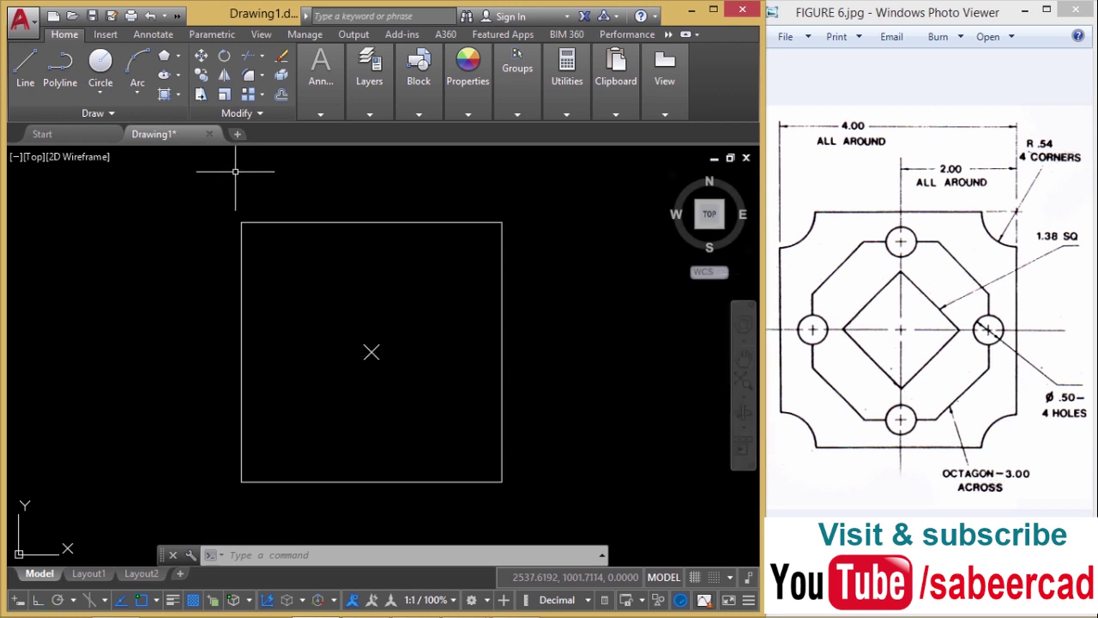
Start an 8-sided polygon and enable Node object snap.
left_click(178, 55)
left_click(184, 112)
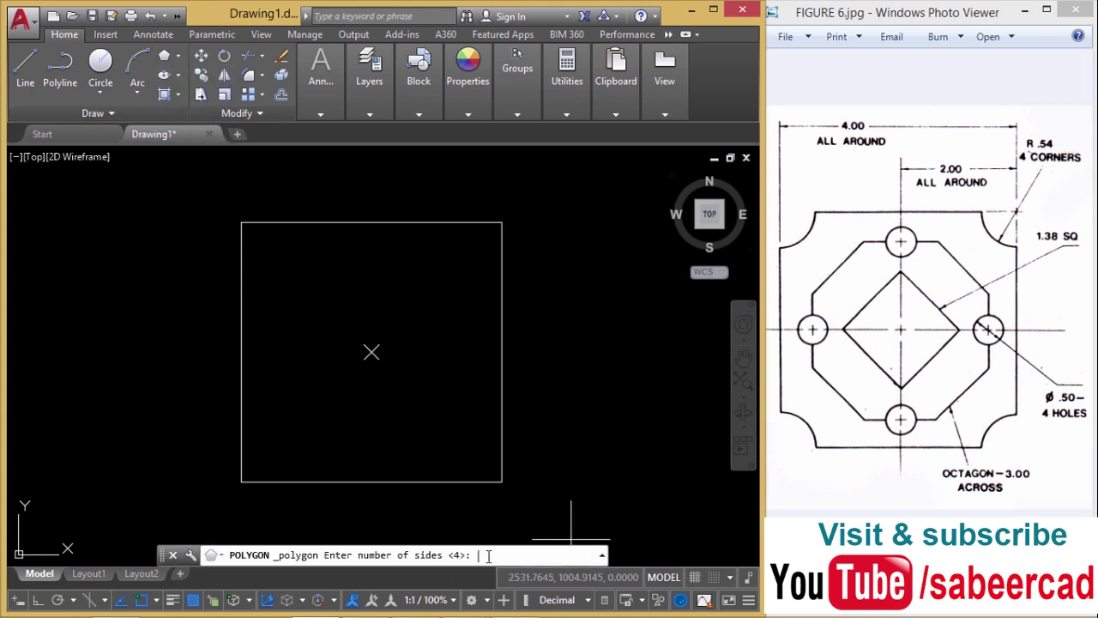
type("8")
key("Return")
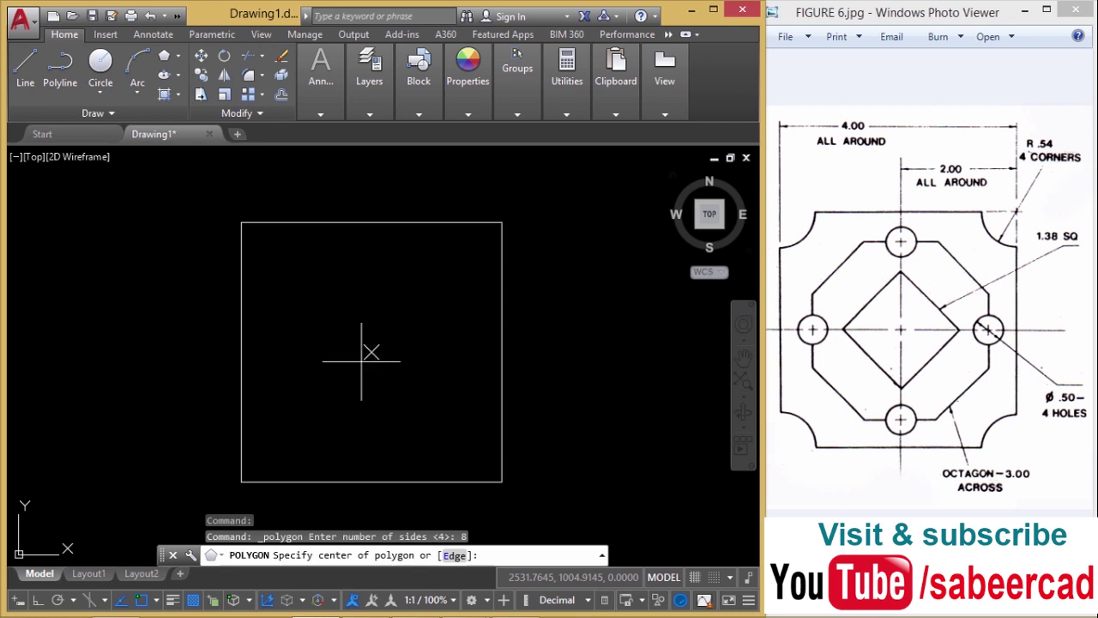
left_click(150, 600)
left_click(151, 601)
left_click(155, 601)
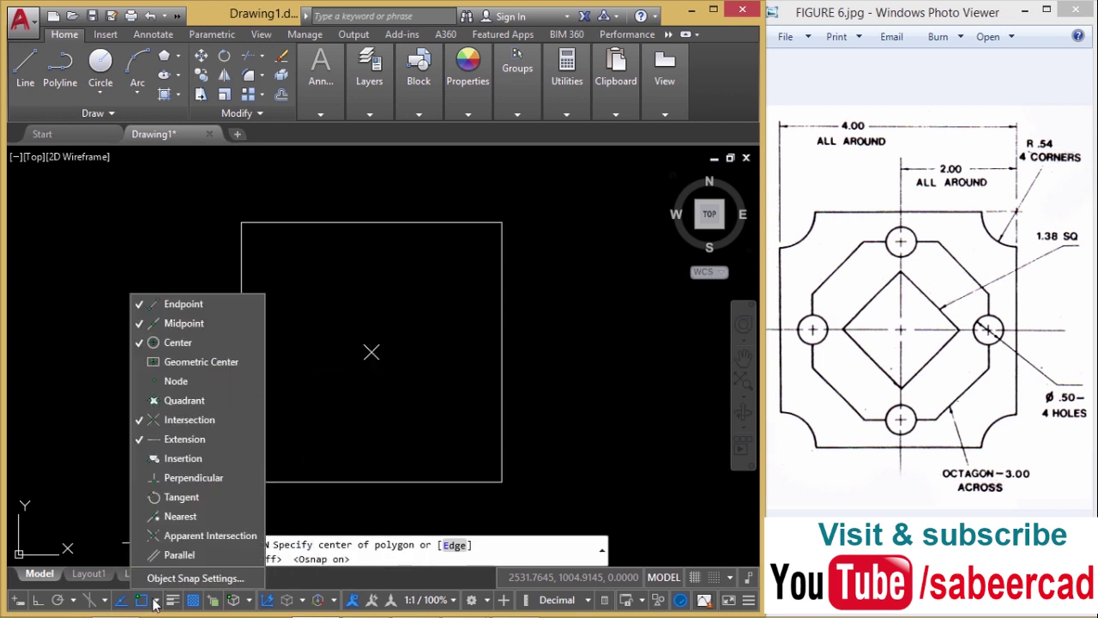
left_click(181, 384)
left_click(370, 393)
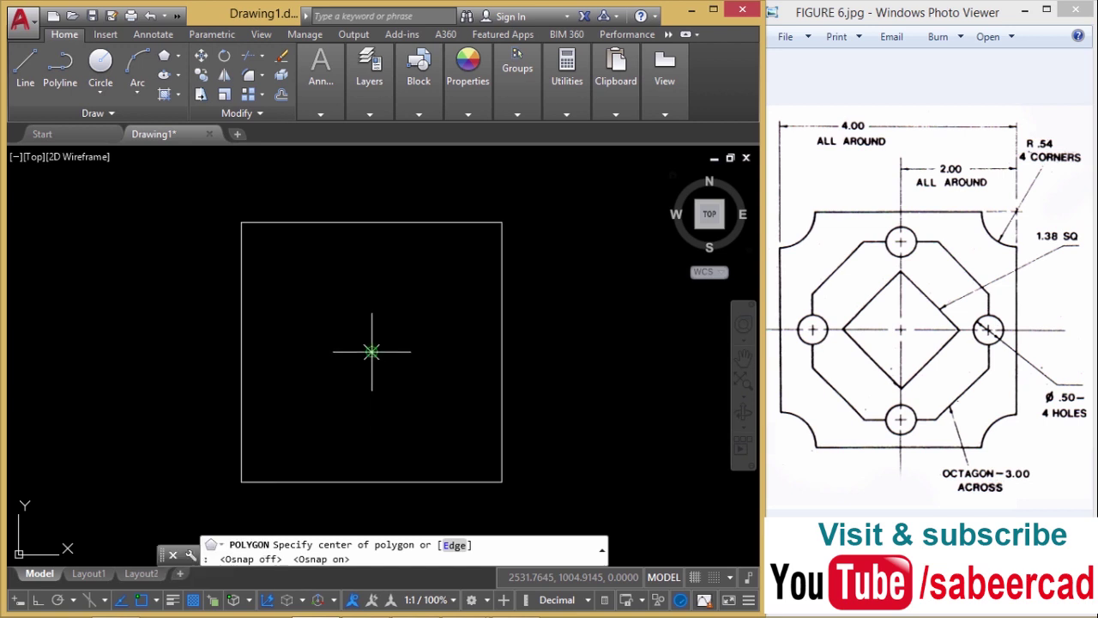
Centre the octagon on the X point, circumscribed with radius 1.5.
left_click(372, 351)
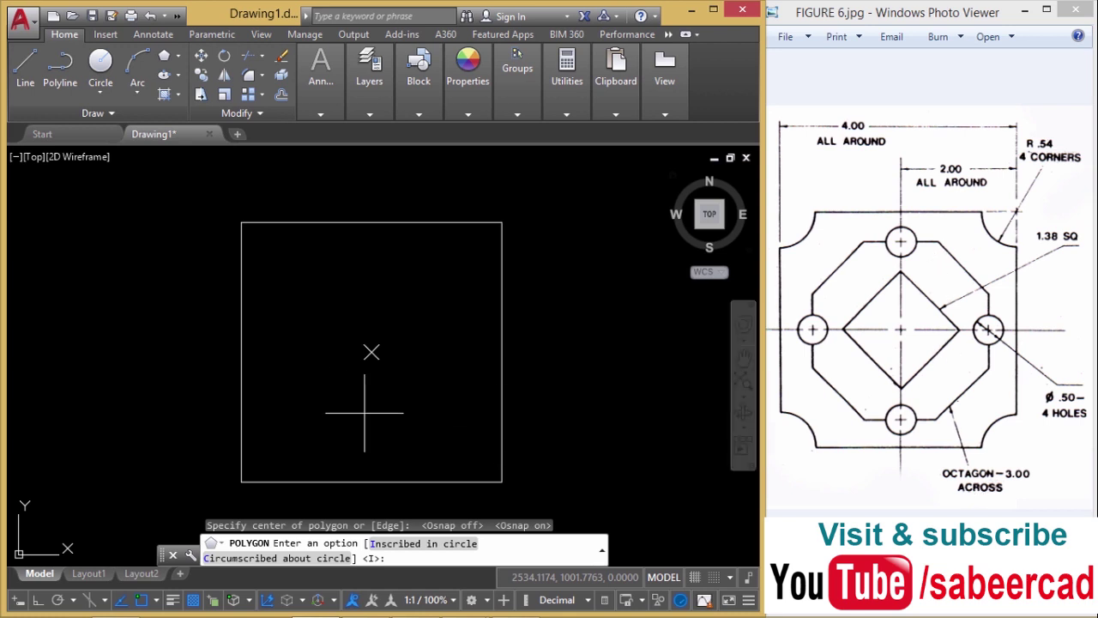
left_click(265, 560)
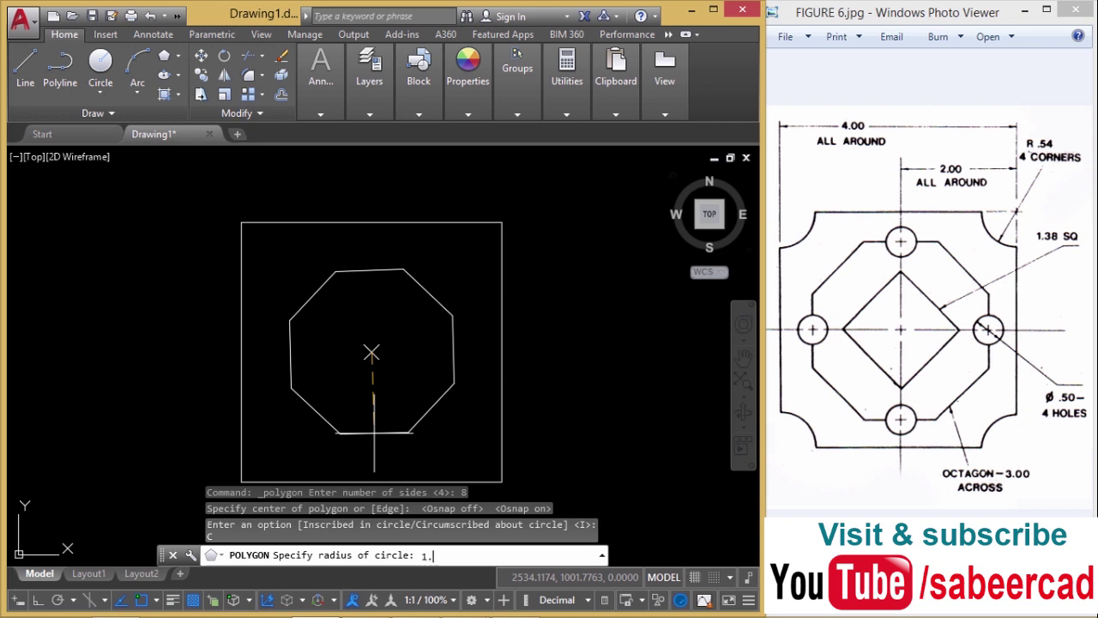
type("5")
key("Return")
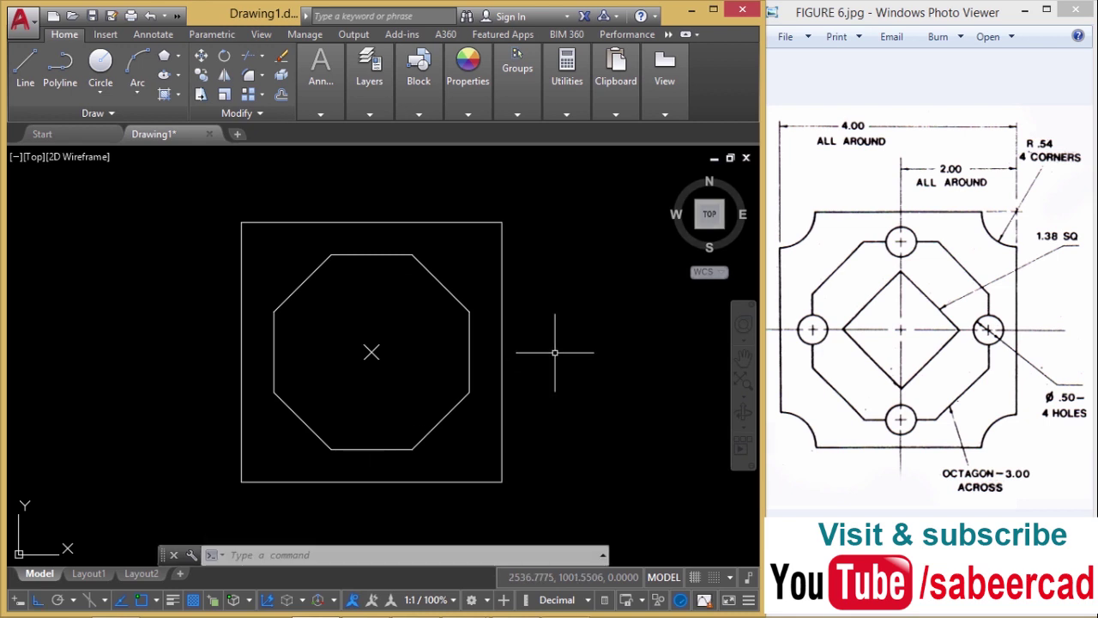
Start a 4-sided polygon centred on the X point, circumscribed about a circle.
left_click(177, 55)
left_click(186, 110)
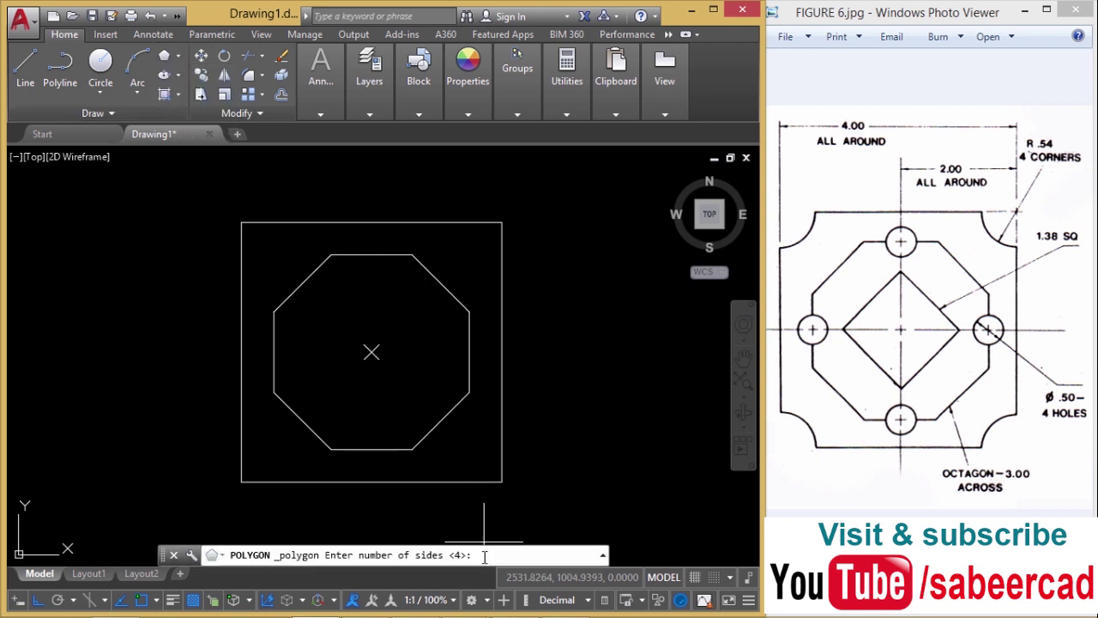
key("Return")
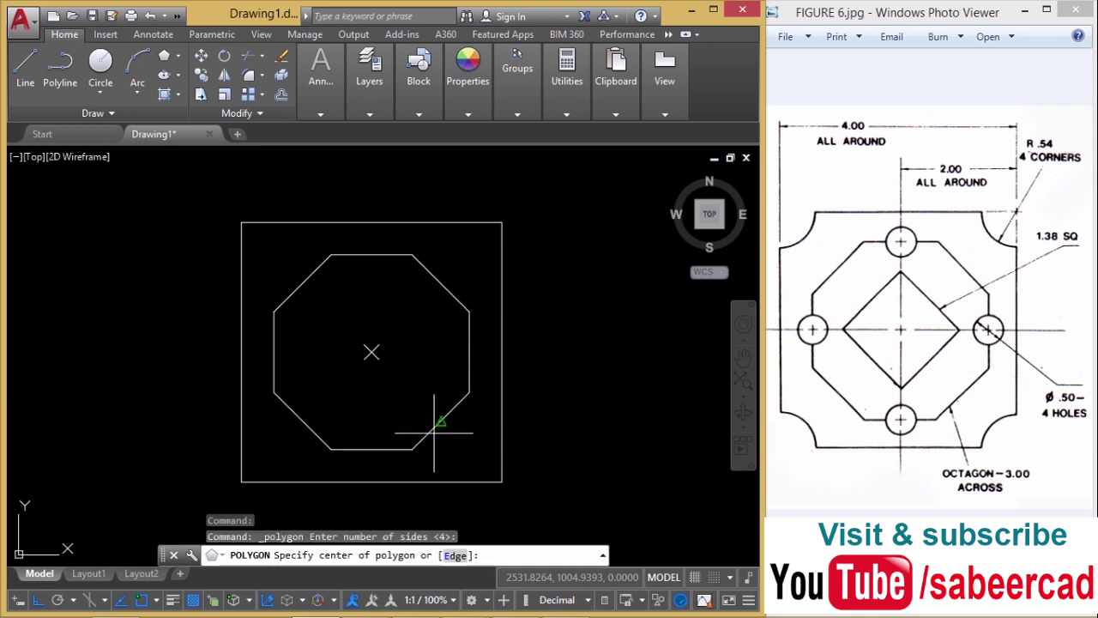
left_click(372, 351)
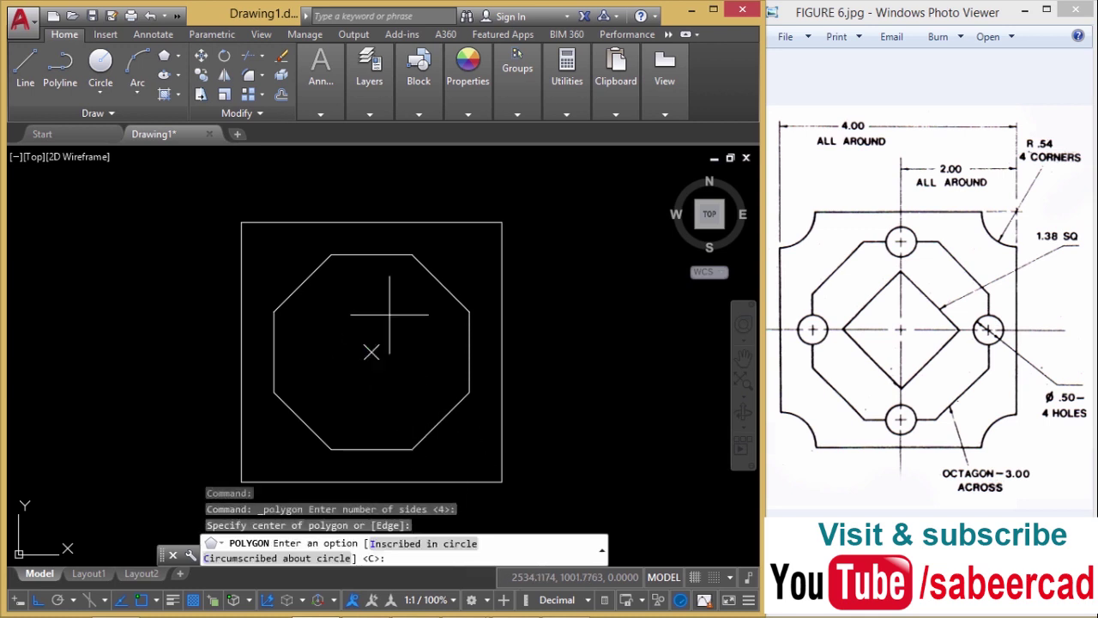
left_click(249, 559)
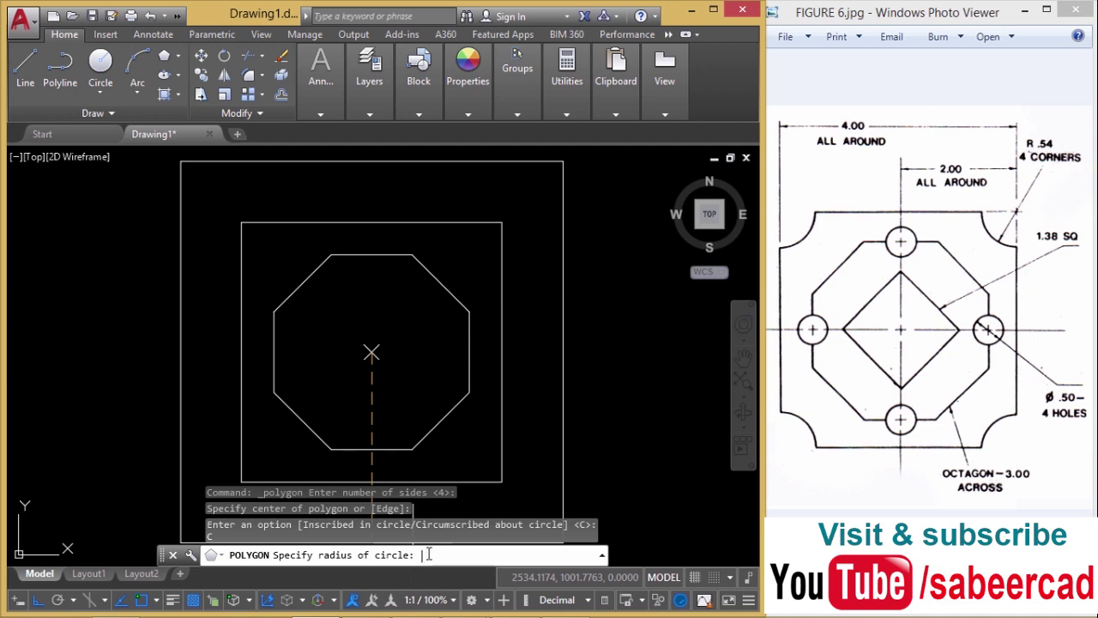
Turn Ortho off and give radius (/ 1.38 2.0) for a 1.38-wide inner square.
key("F8")
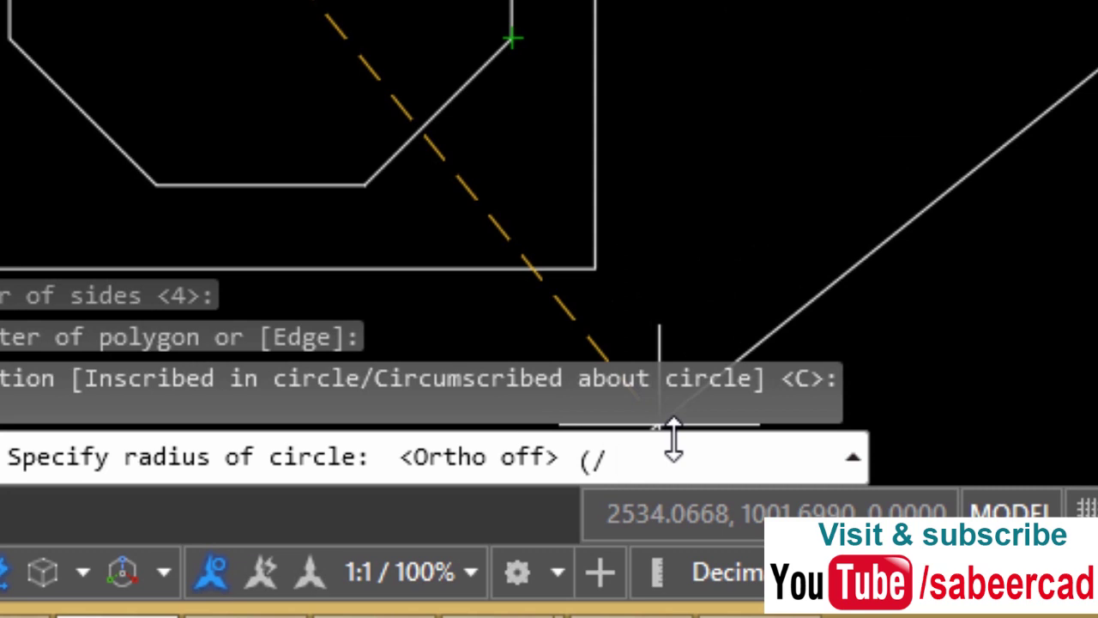
type("1.38")
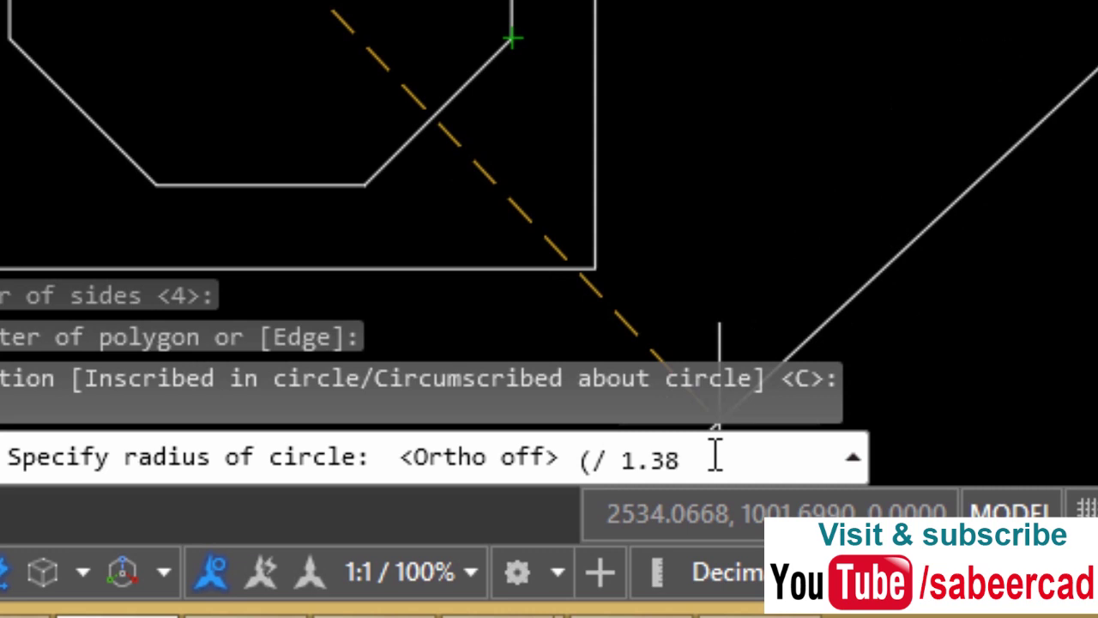
type("2.0")
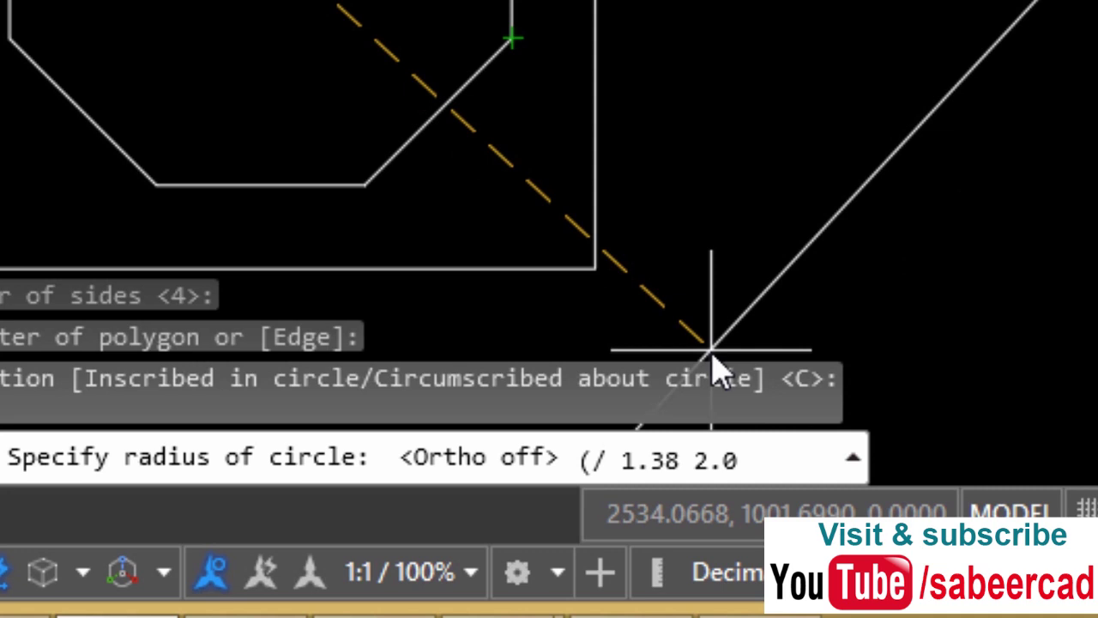
type(")")
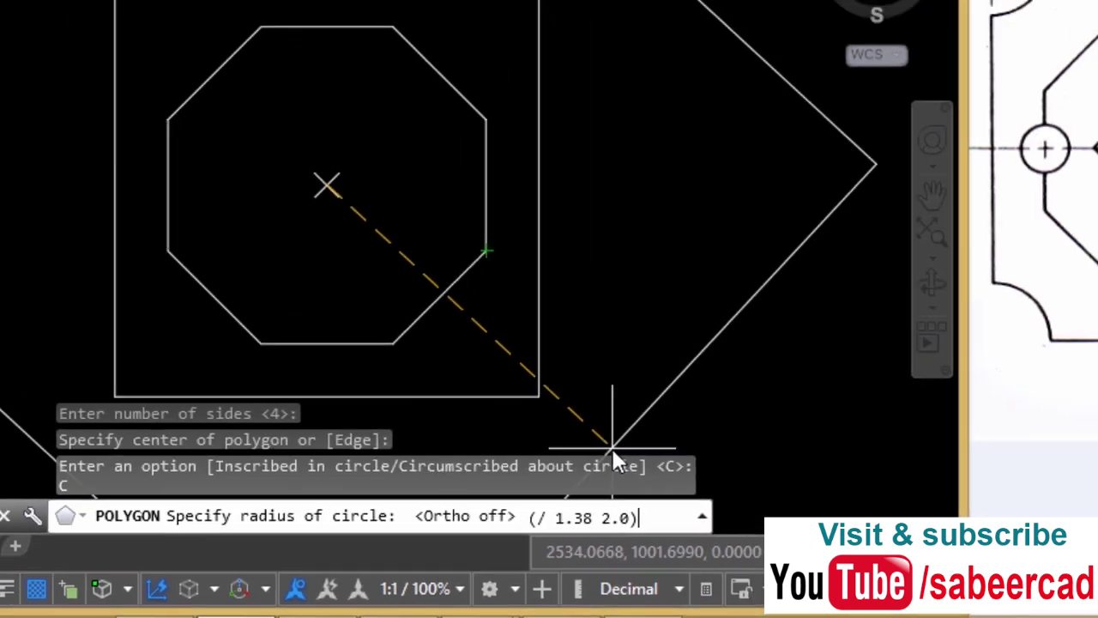
key("Return")
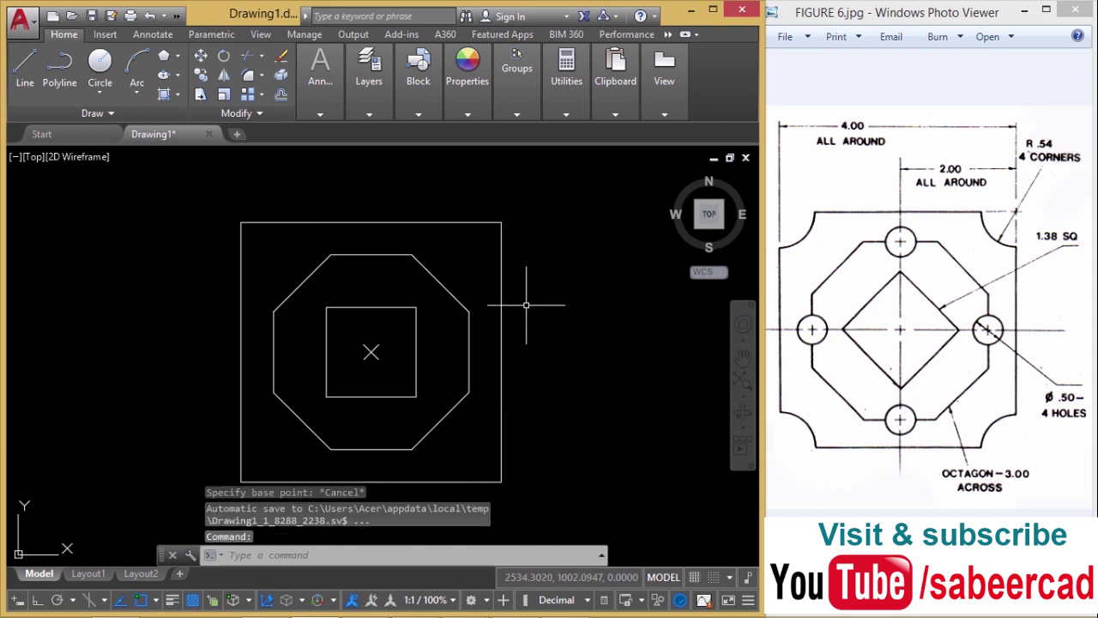
Rotate the inner 1.38 square 45° about the centre point into a diamond.
left_click(224, 55)
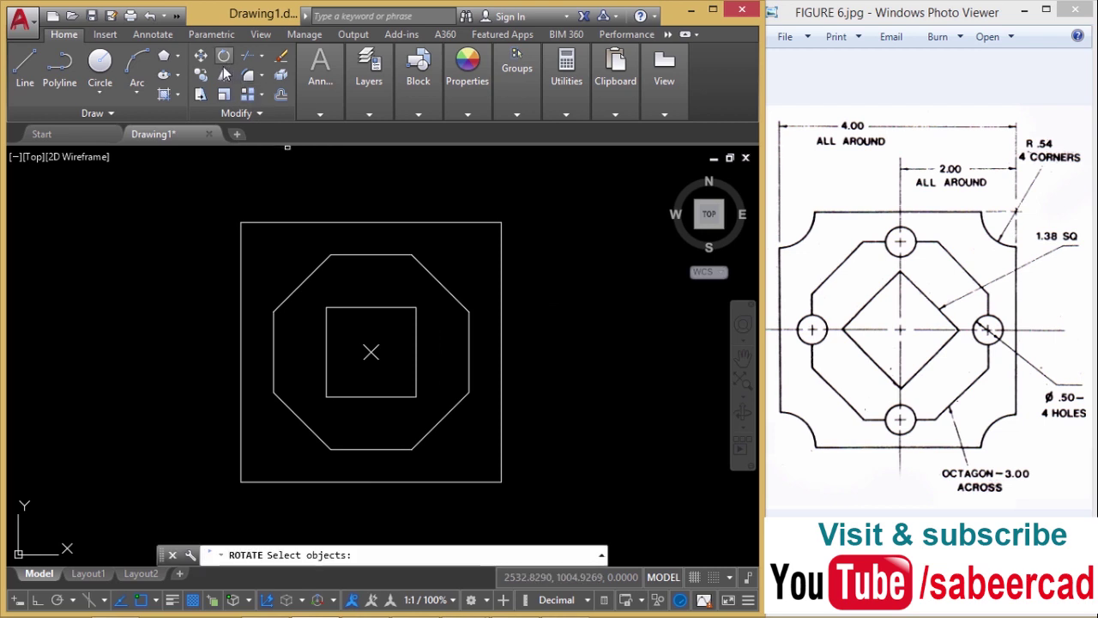
left_click(417, 354)
key("Return")
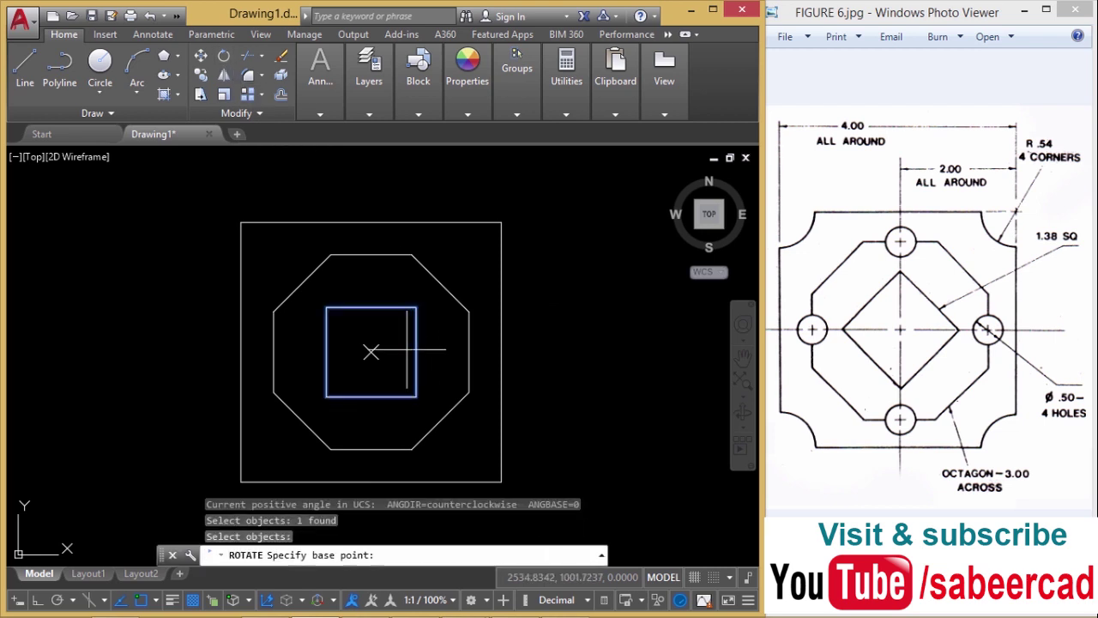
left_click(371, 352)
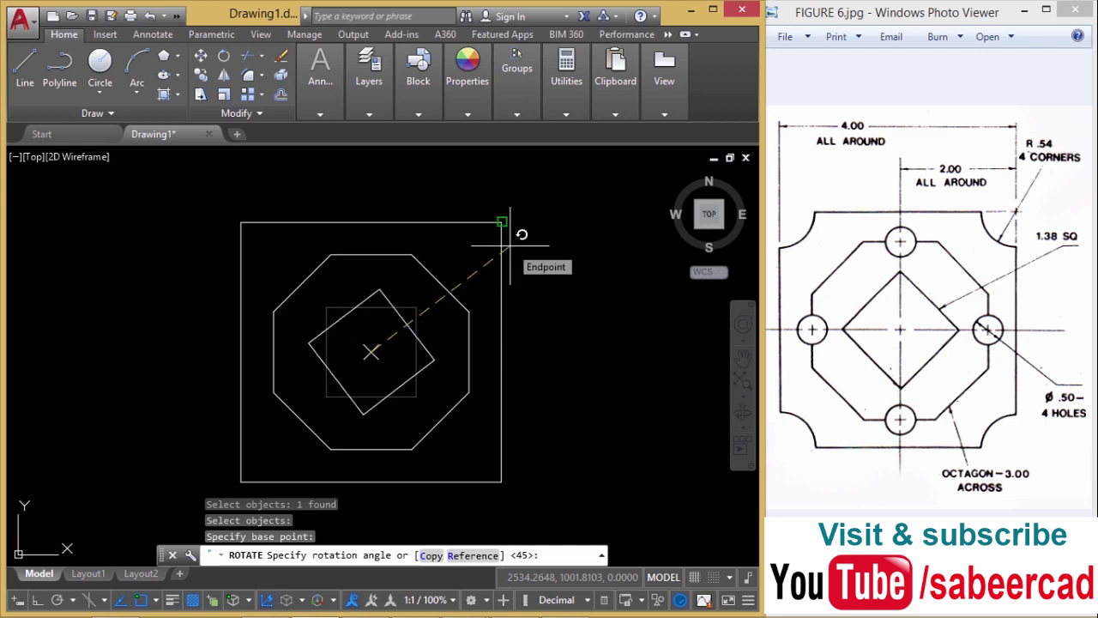
type("45")
key("Return")
key("Escape")
key("Escape")
key("Escape")
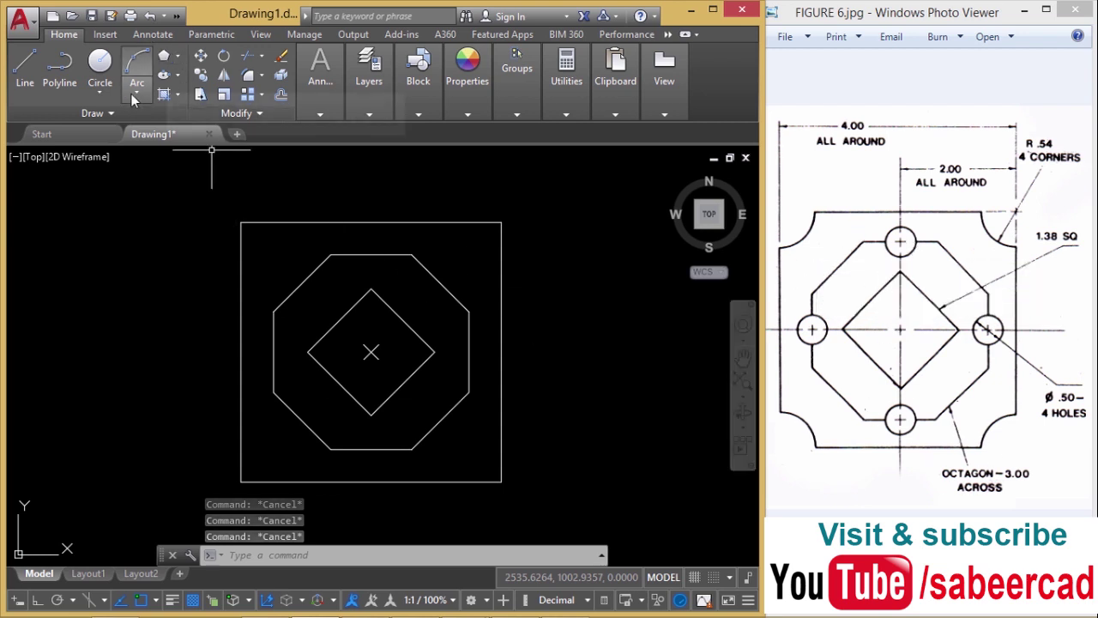
Draw a 0.25-radius hole circle at the octagon's top edge midpoint.
left_click(99, 93)
left_click(135, 124)
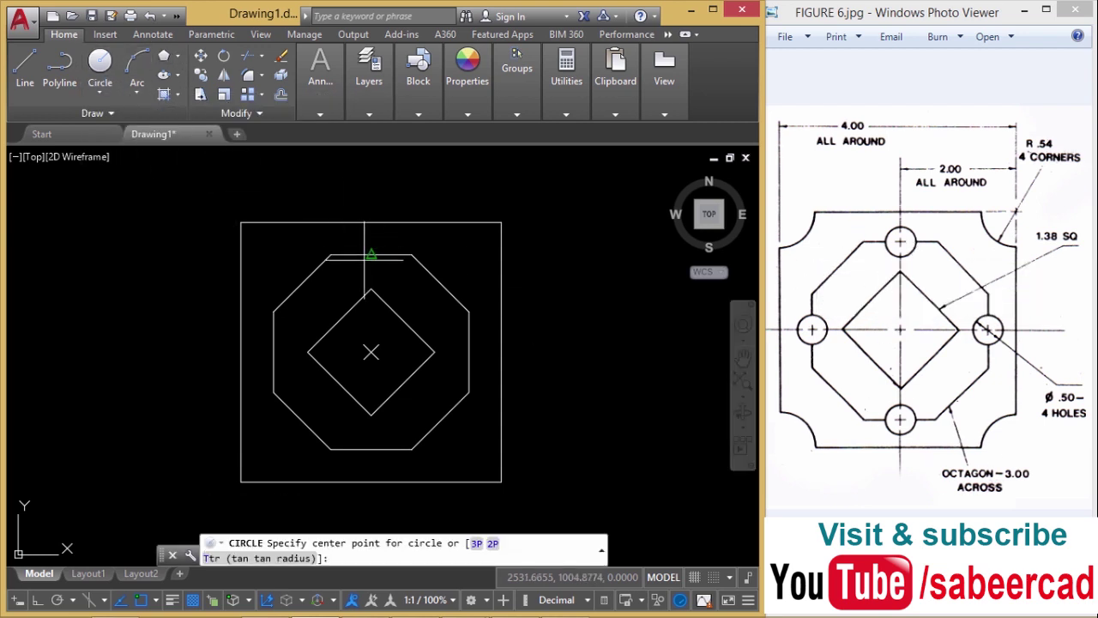
left_click(371, 255)
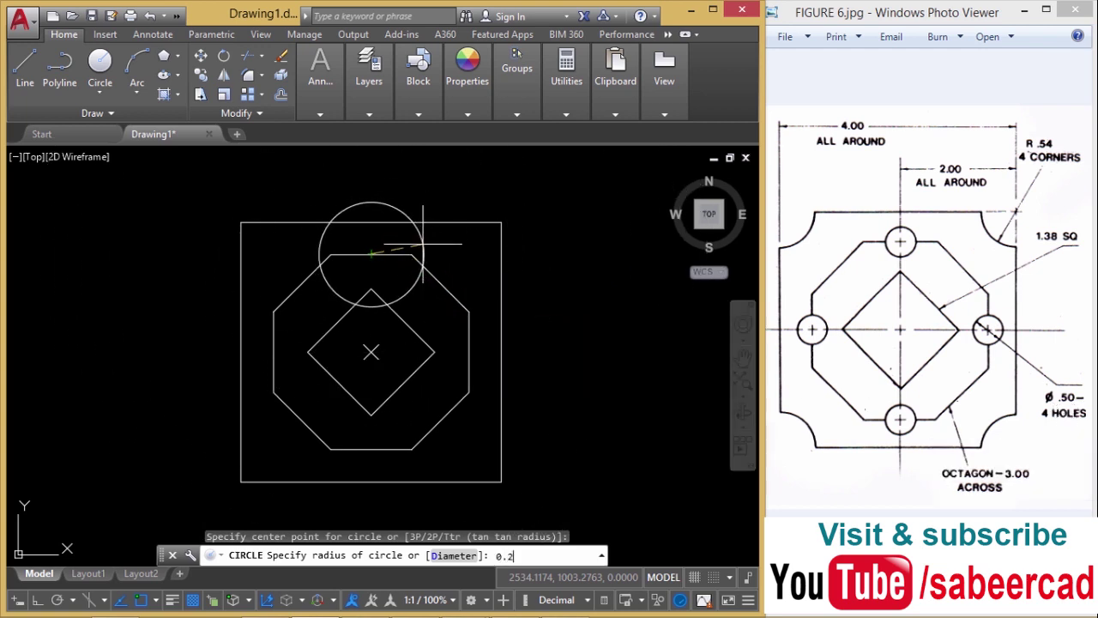
key("Return")
key("Escape")
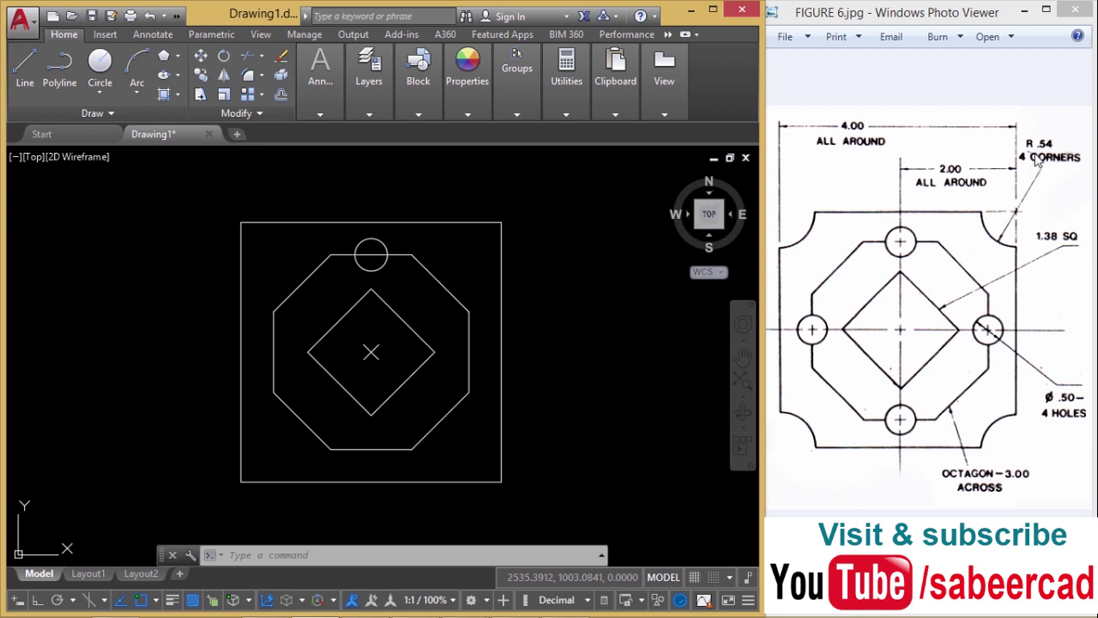
Draw a 0.54-radius circle centred on the square's top-left corner.
left_click(100, 94)
left_click(112, 121)
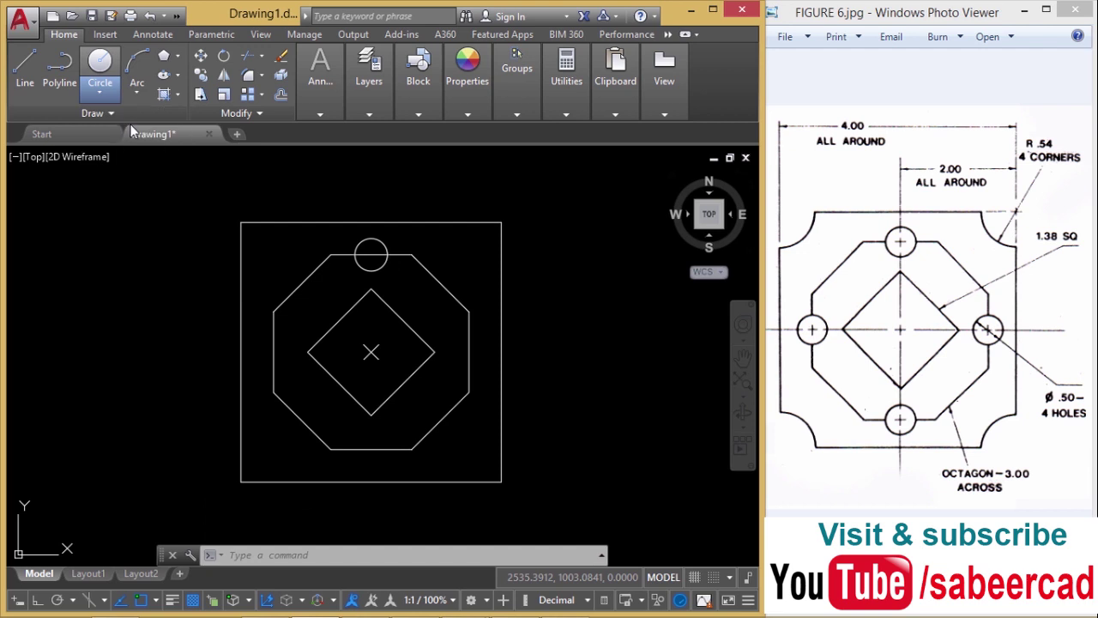
left_click(242, 222)
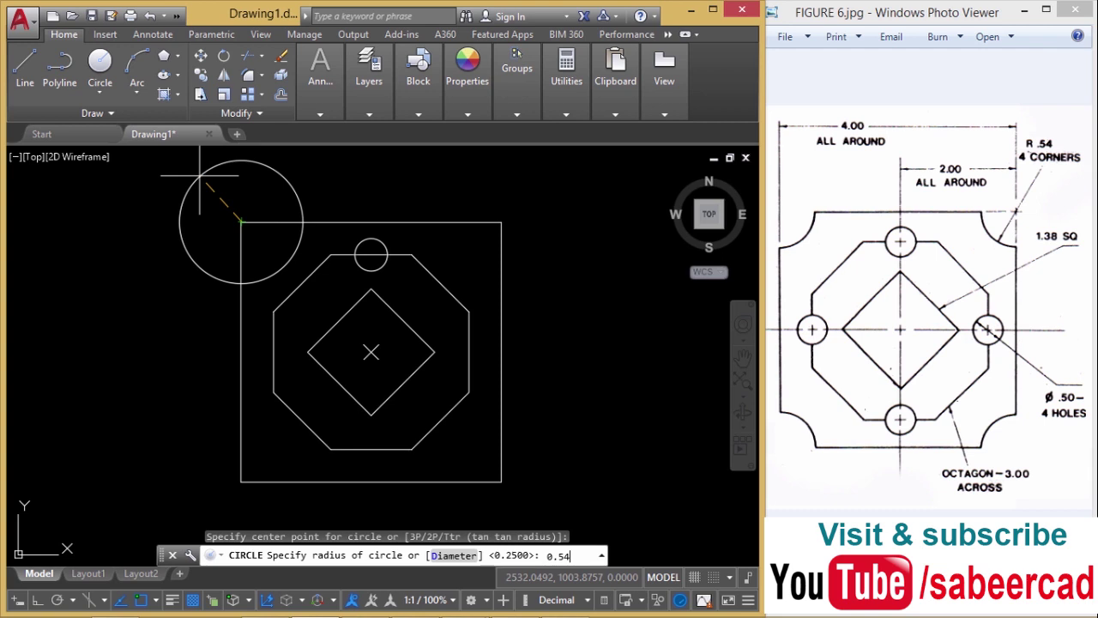
type("0.54")
key("Return")
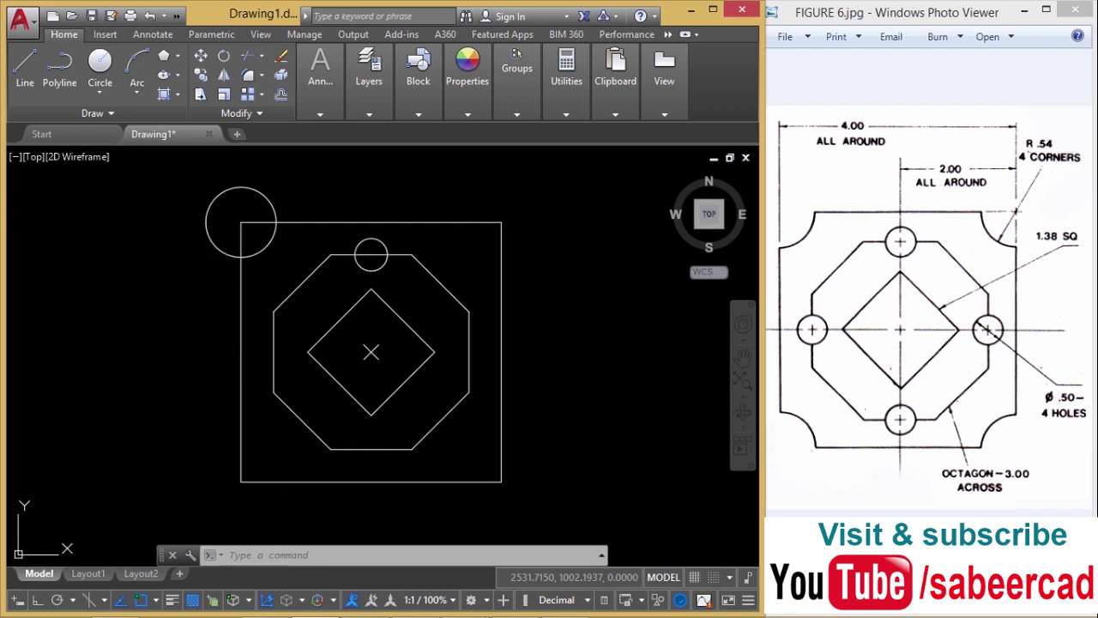
left_click(283, 515)
key("Escape")
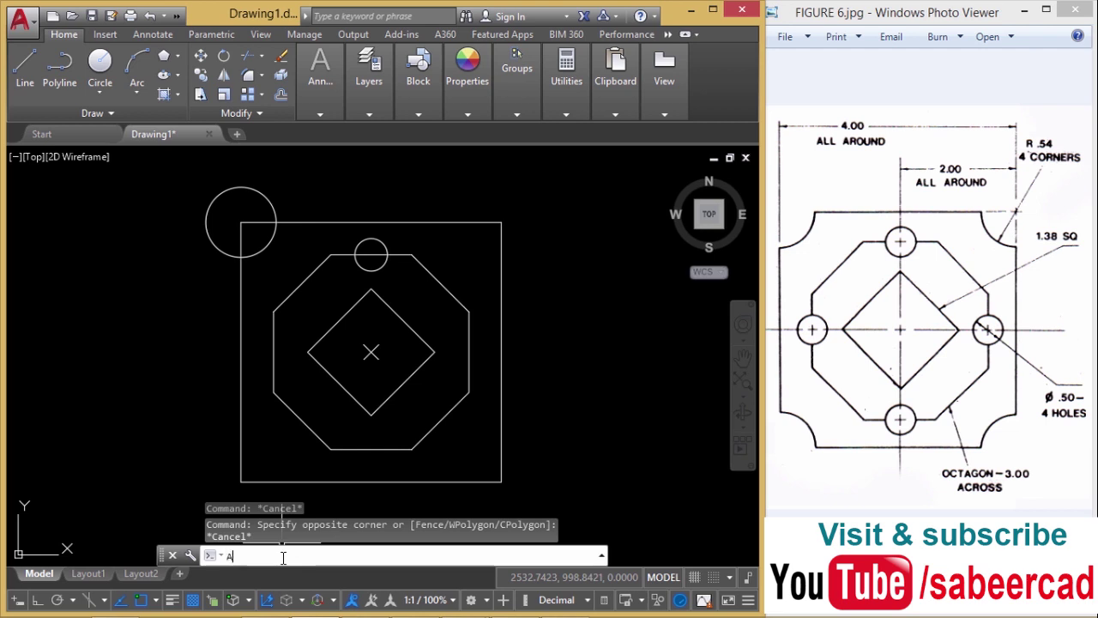
Open the classic Array dialog and select the corner circle and top hole circle.
type("ARRAYTYP")
key("BackSpace")
key("BackSpace")
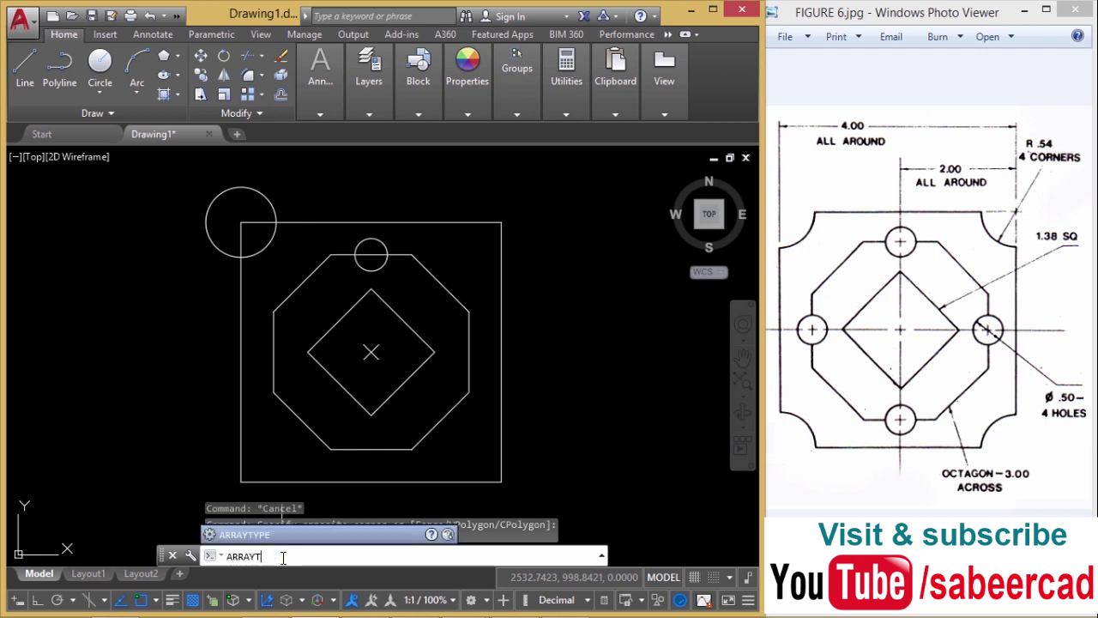
left_click(296, 432)
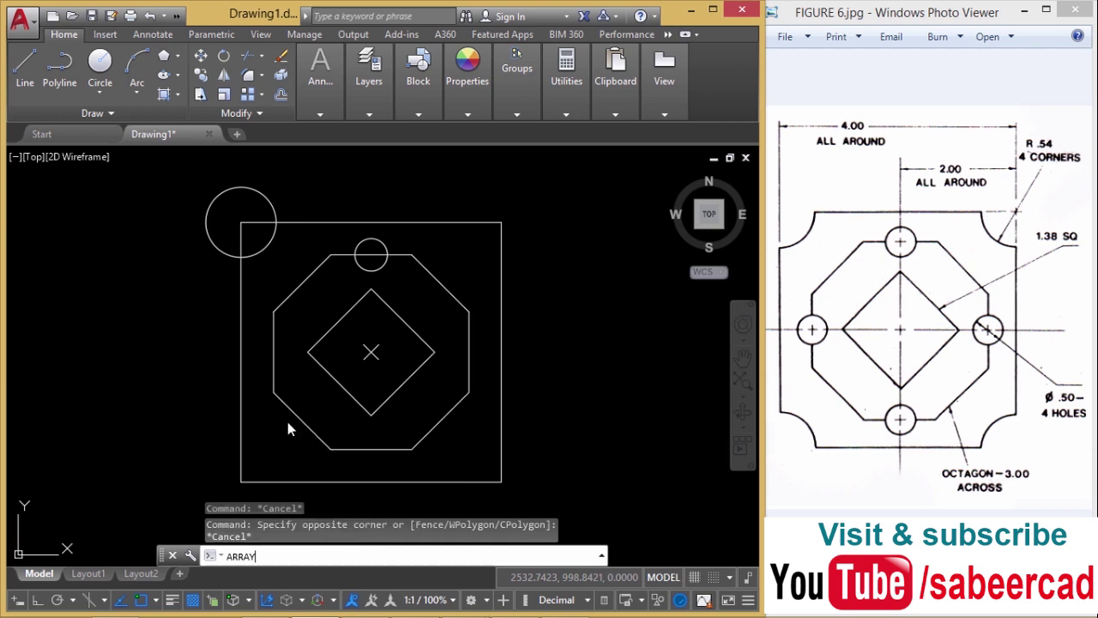
left_click(473, 195)
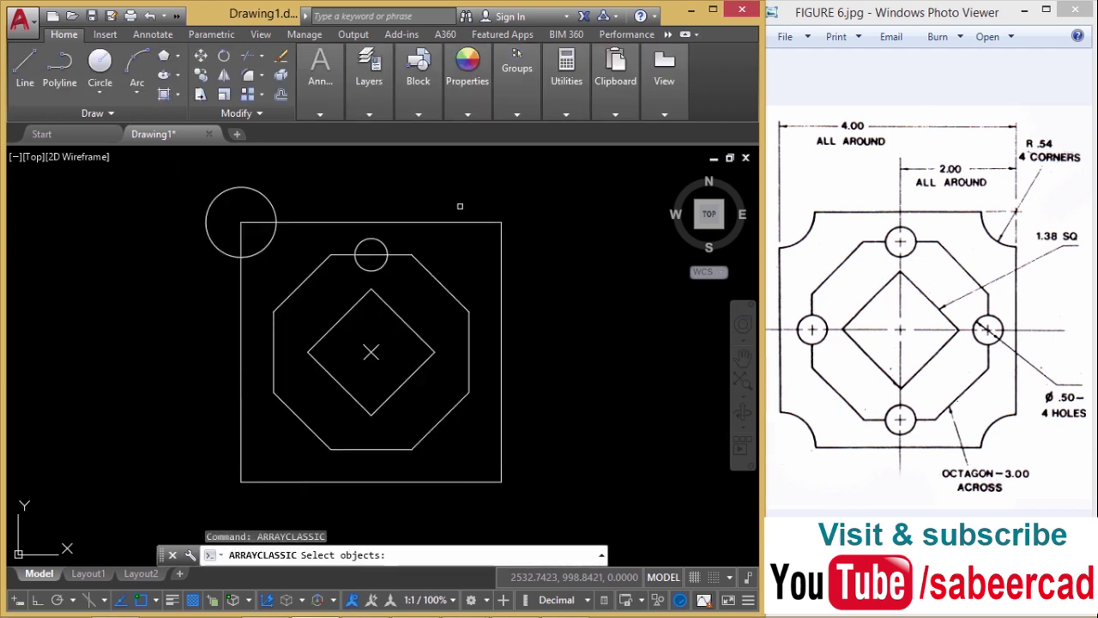
left_click(264, 250)
left_click_drag(372, 265, 342, 242)
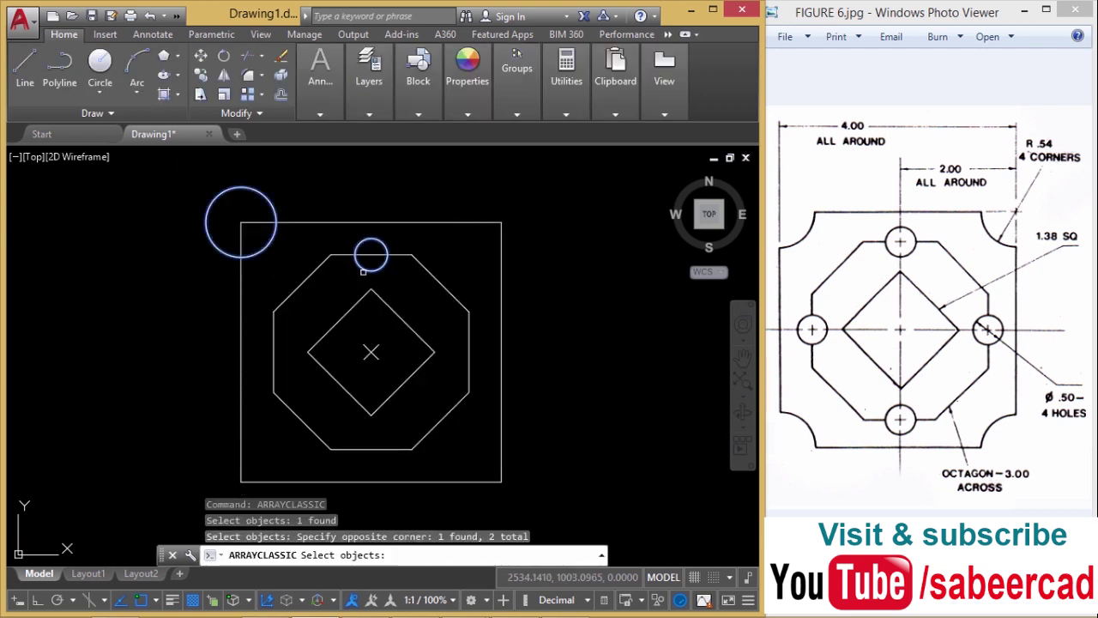
key("Return")
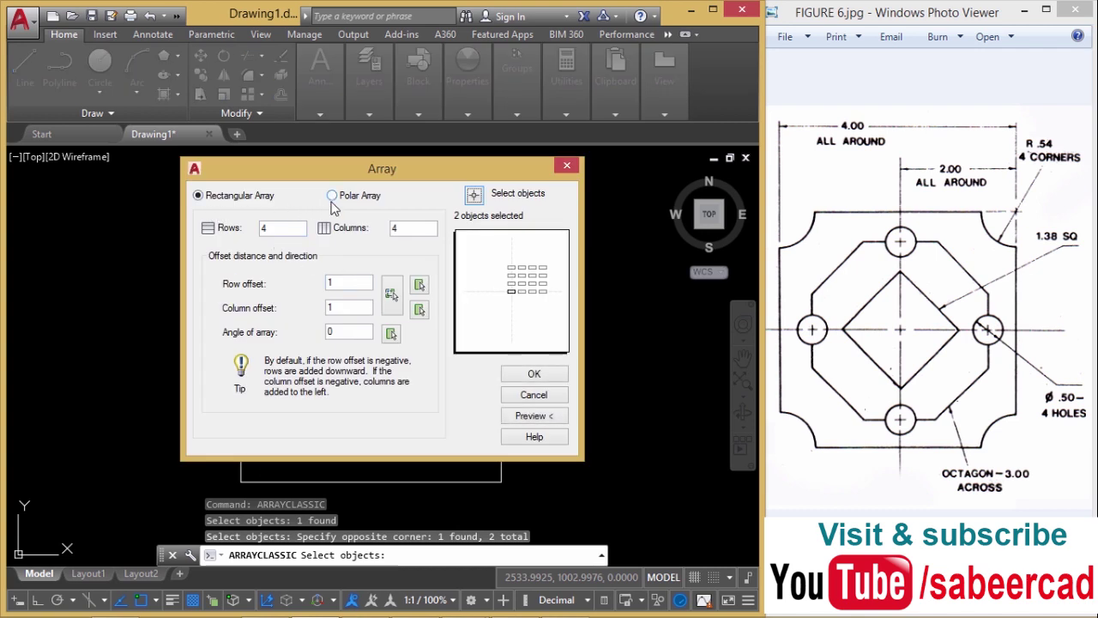
Create a 4-item, 360° polar array around the octagon's centre point.
left_click(332, 198)
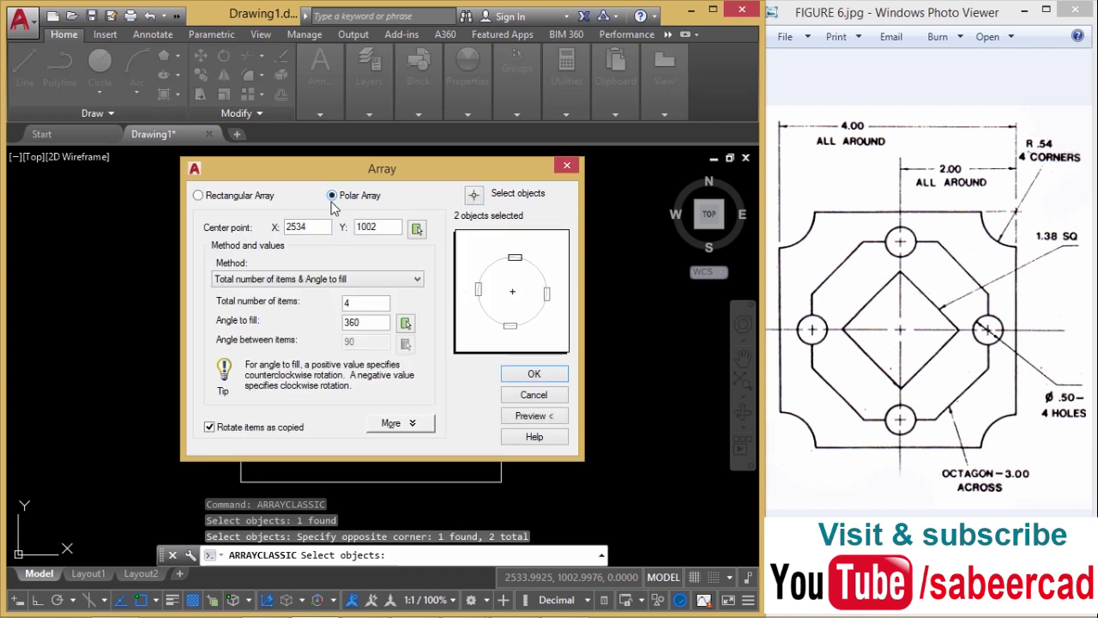
left_click(417, 230)
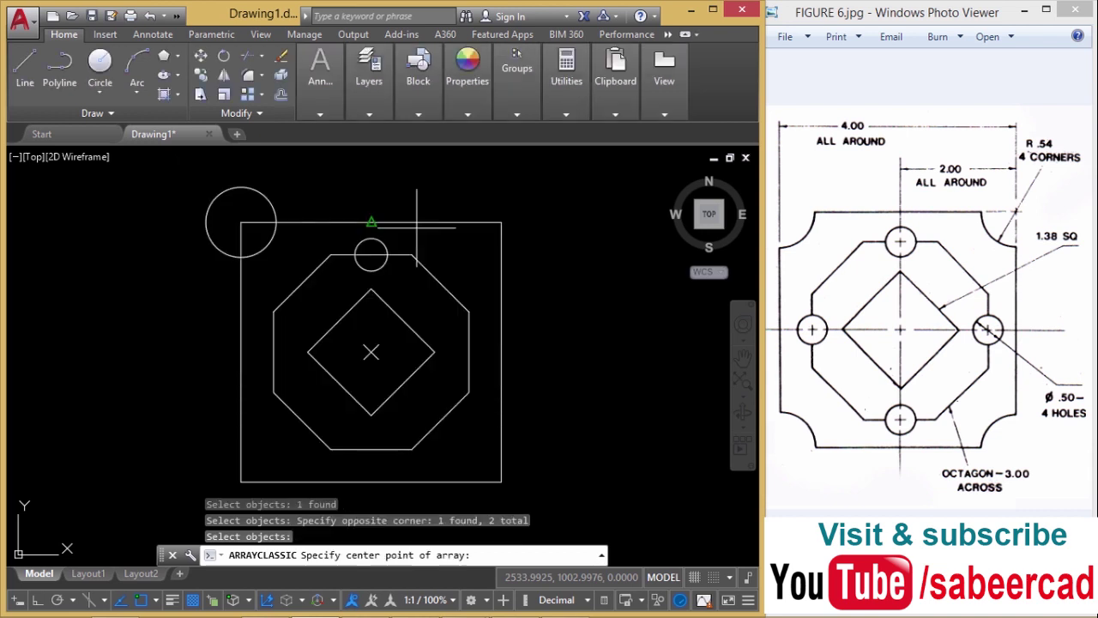
left_click(370, 351)
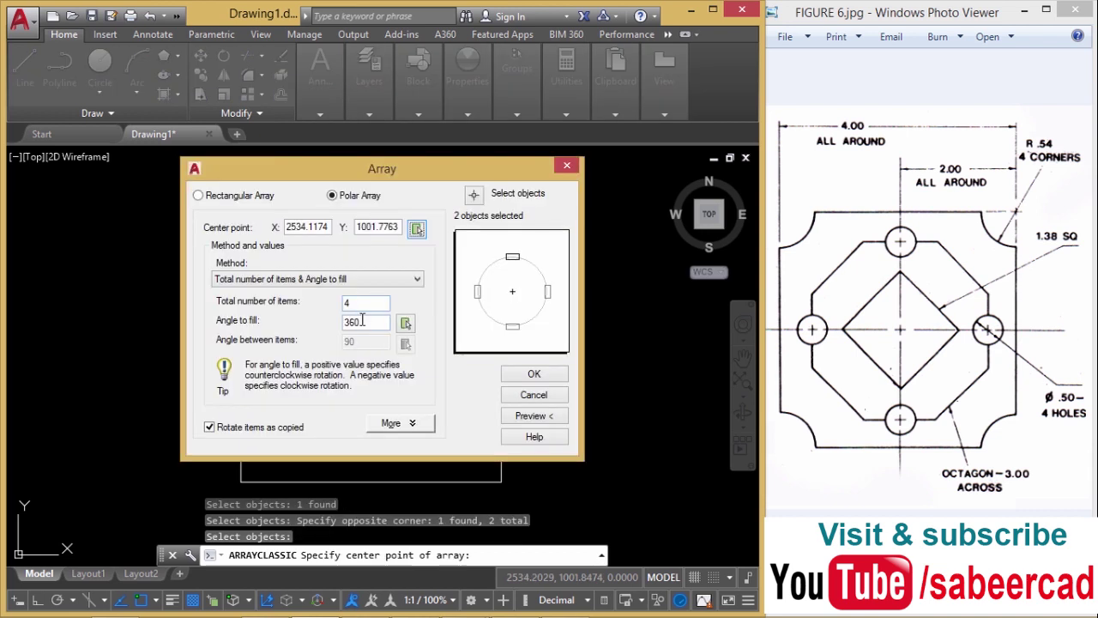
left_click(543, 417)
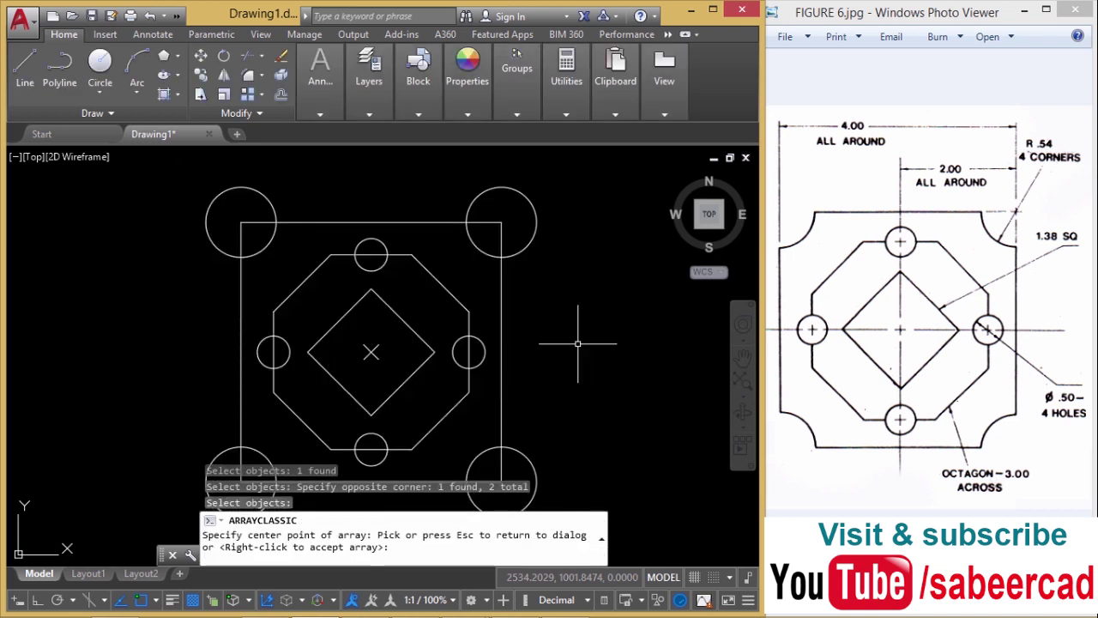
key("Escape")
left_click(535, 372)
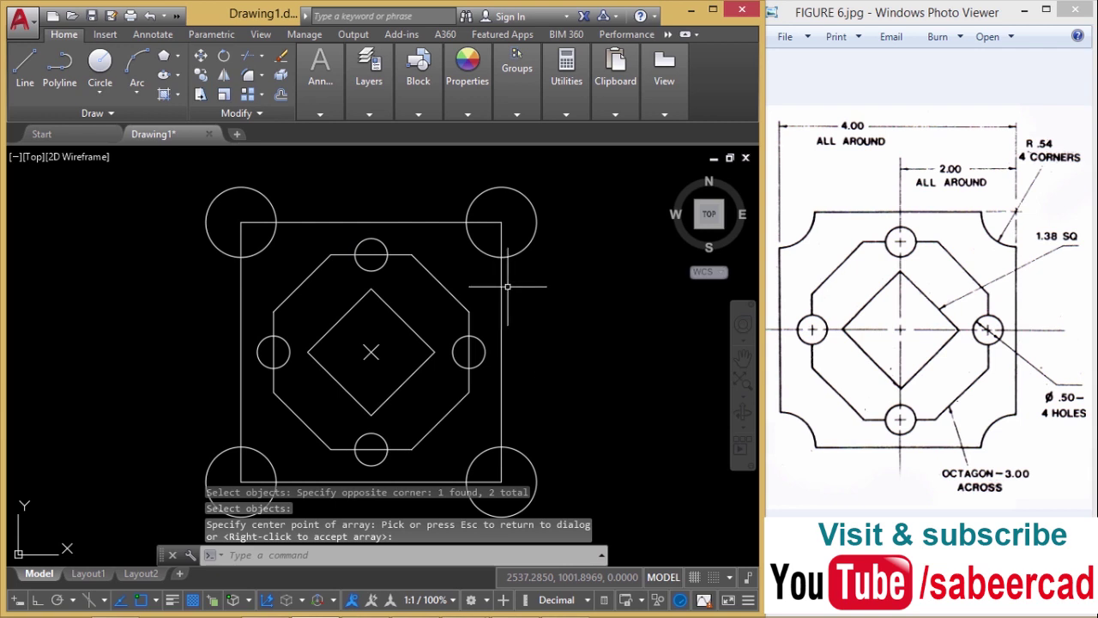
scroll(498, 343, "up", 1)
middle_click_drag(498, 343, 490, 361)
scroll(490, 360, "down", 1)
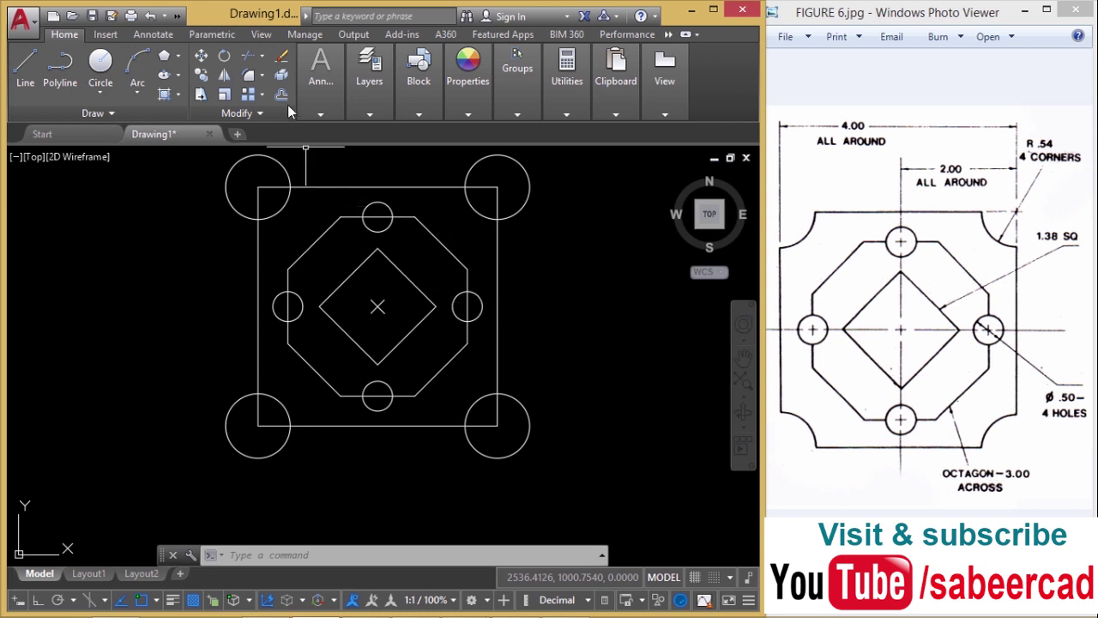
Trim all four plate corners into concave 0.54-radius arcs.
left_click(264, 57)
left_click(263, 82)
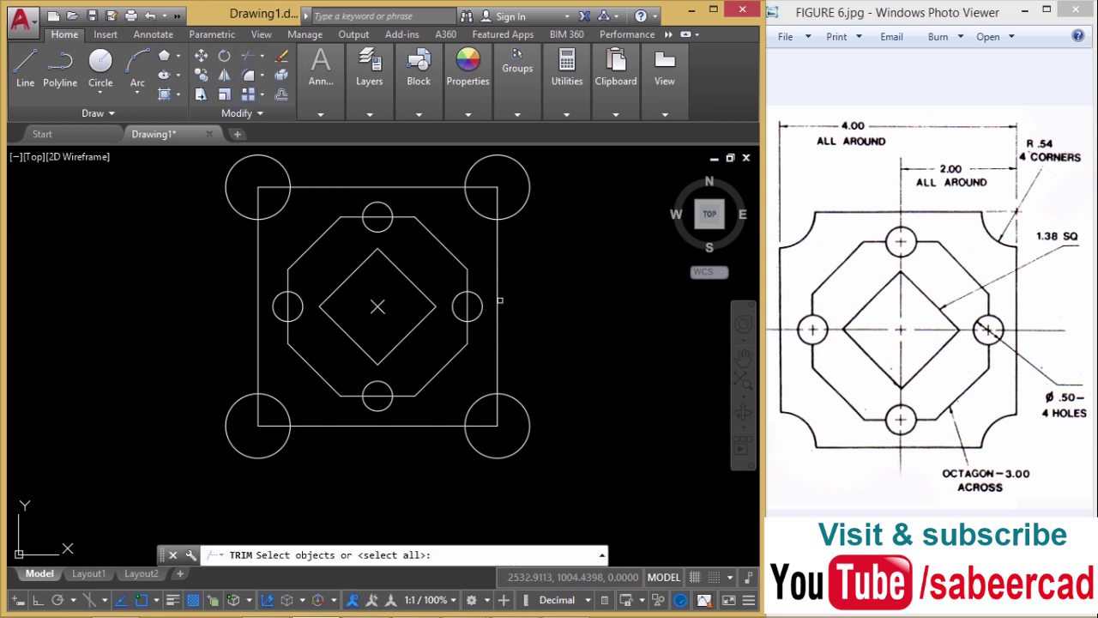
key("Return")
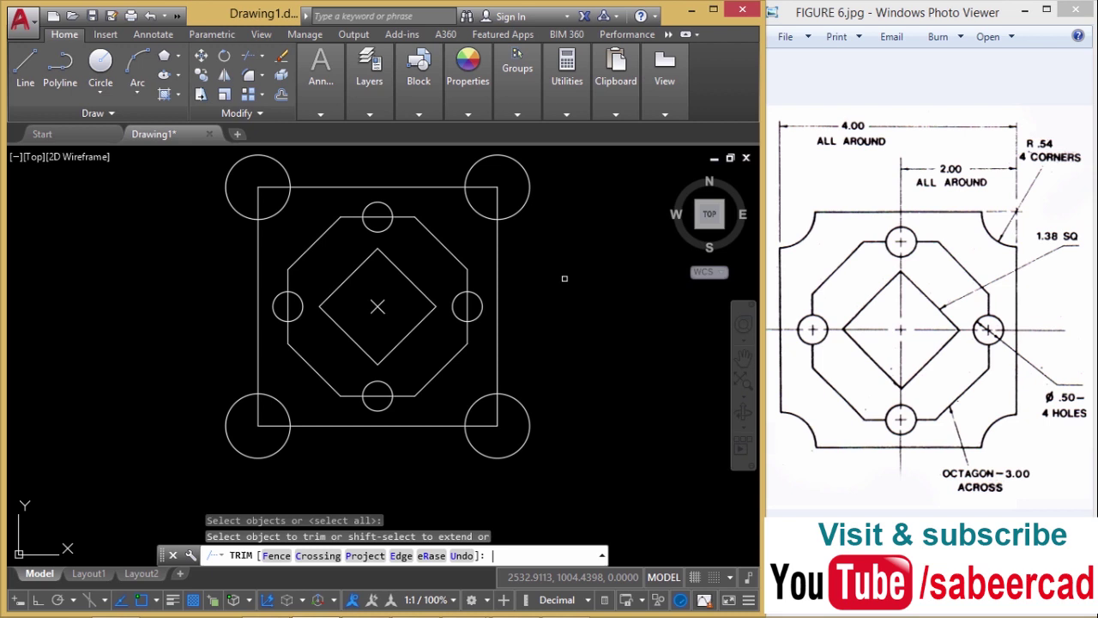
left_click(564, 184)
left_click(489, 166)
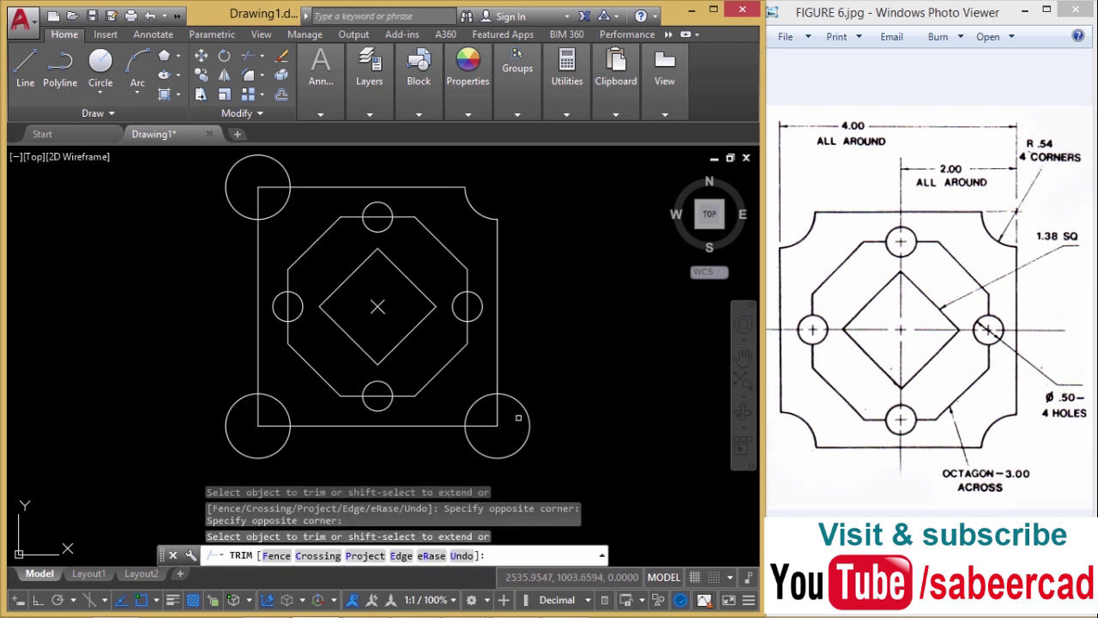
left_click(534, 468)
left_click(484, 421)
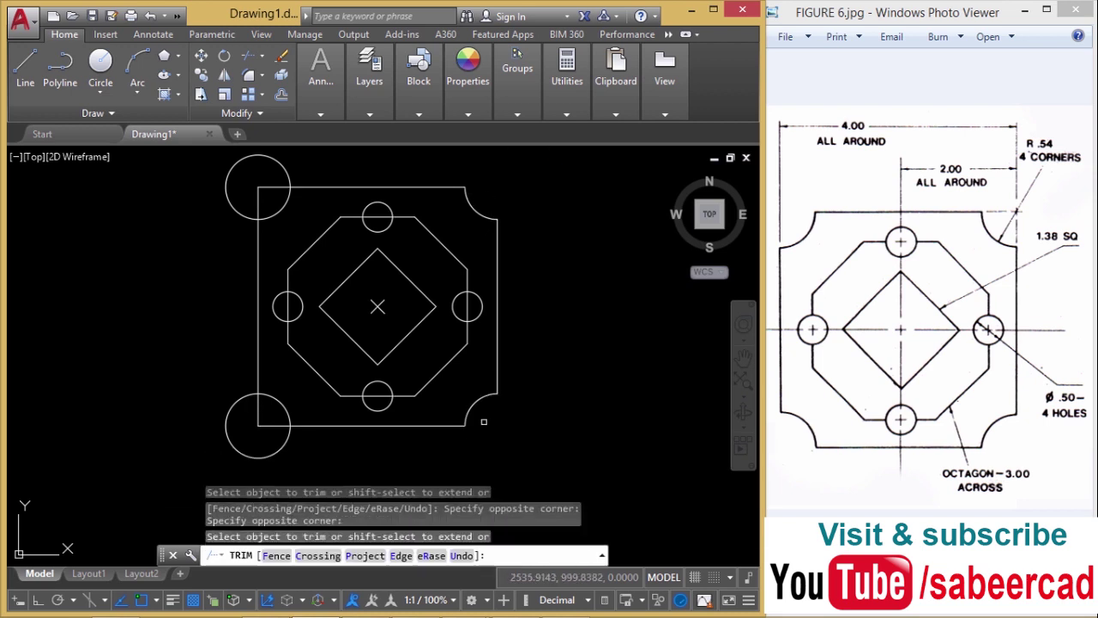
left_click(295, 460)
left_click(210, 392)
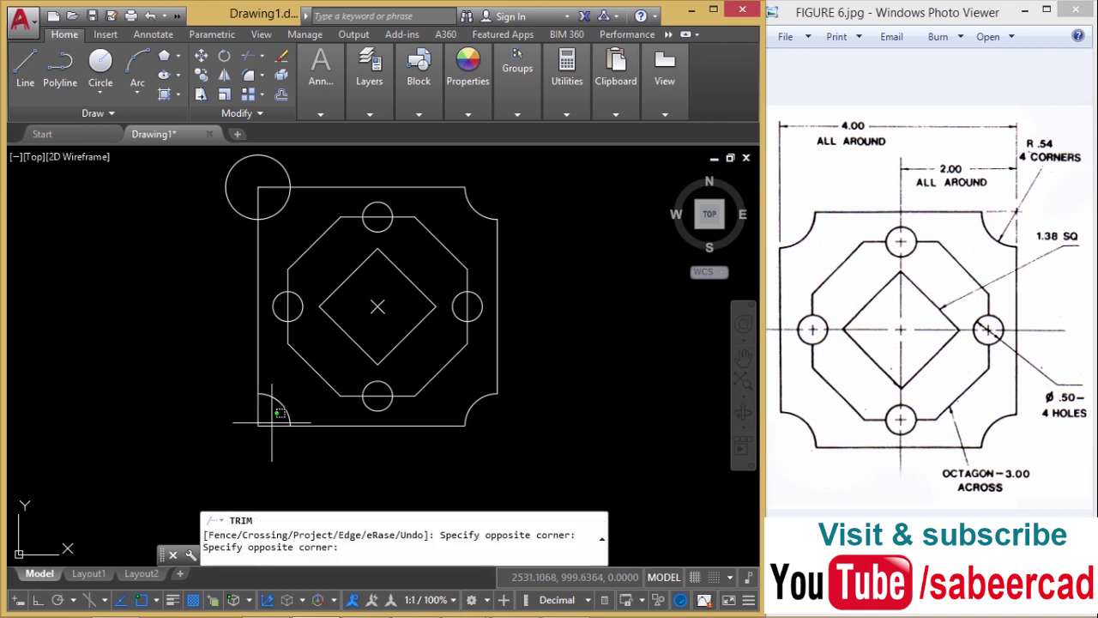
left_click(264, 195)
left_click(184, 170)
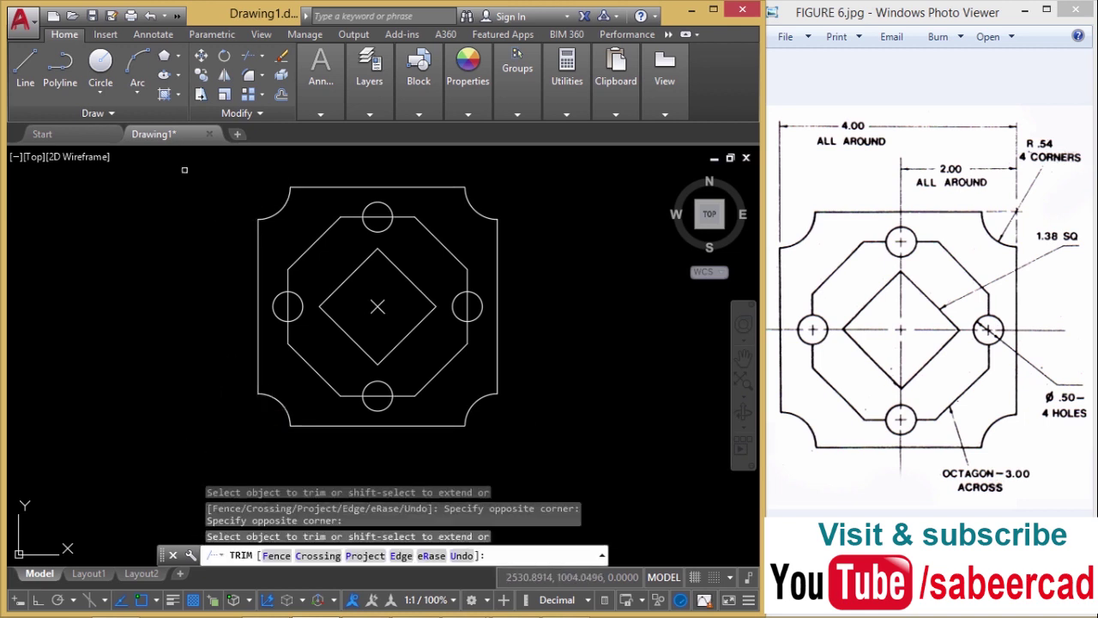
Trim away the octagon segments inside the top, bottom and right holes.
left_click(377, 229)
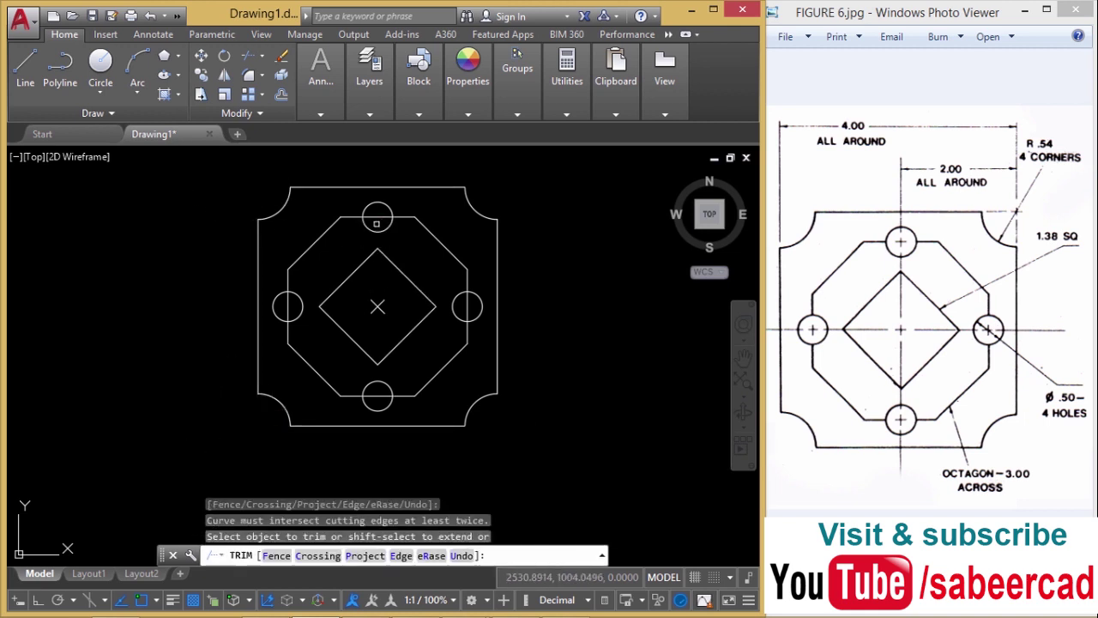
left_click(376, 217)
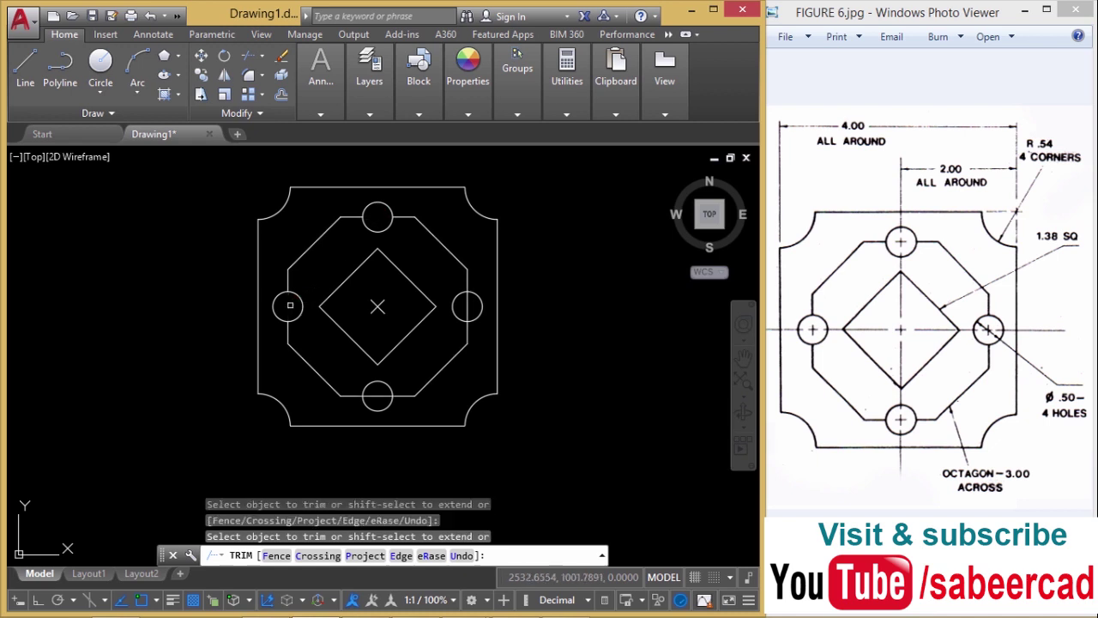
left_click(375, 396)
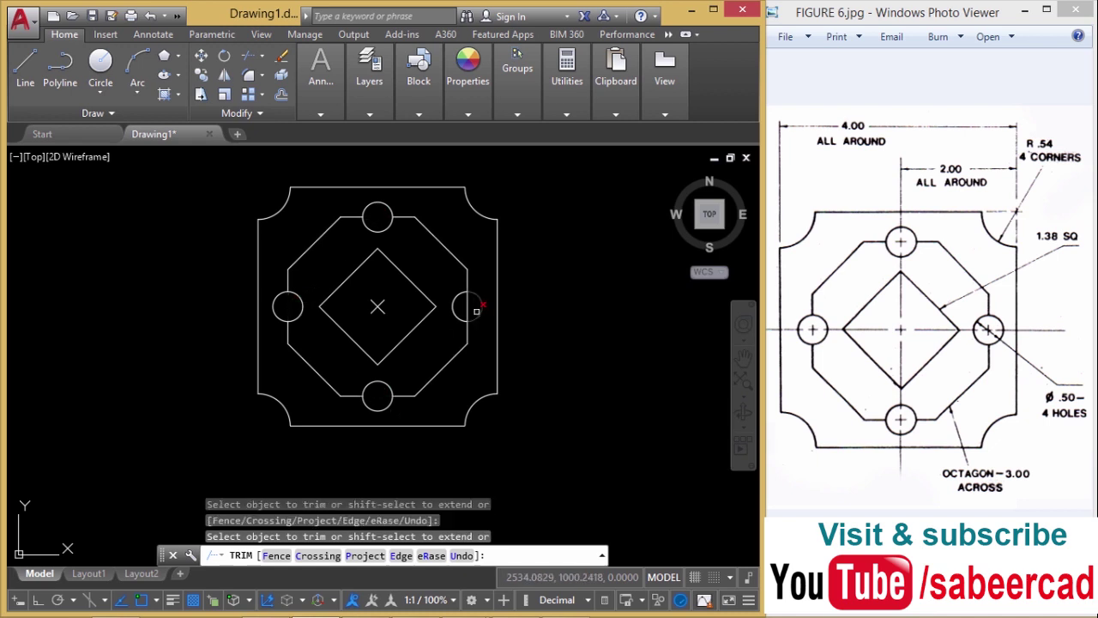
left_click(476, 312)
key("Return")
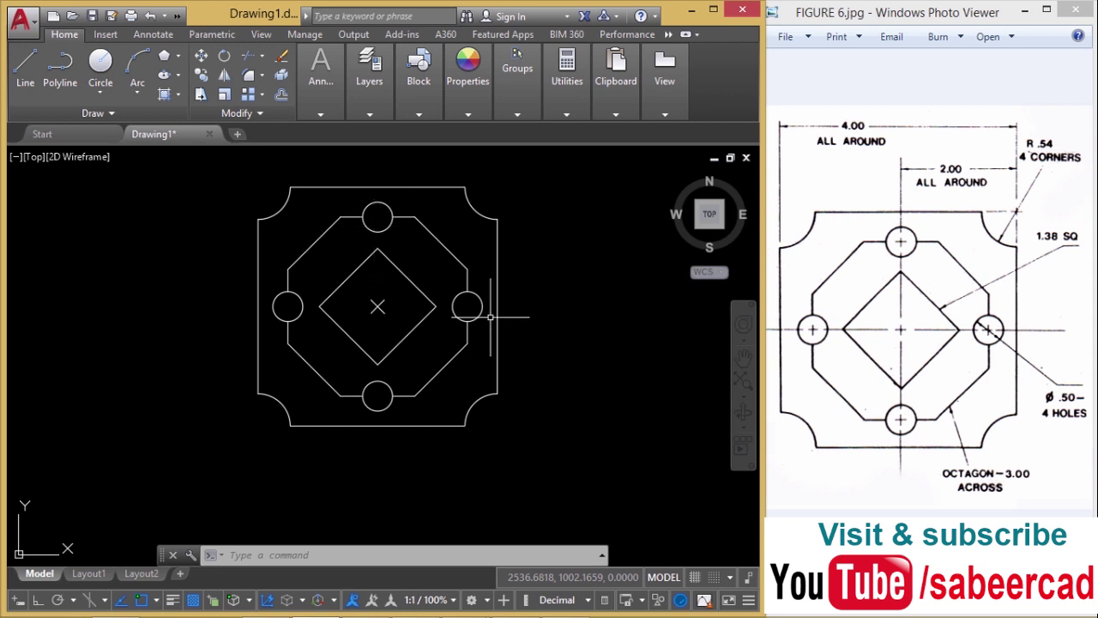
Draw guide lines from the plate centre, one horizontally right and one vertically up.
type("l")
key("Return")
left_click(377, 307)
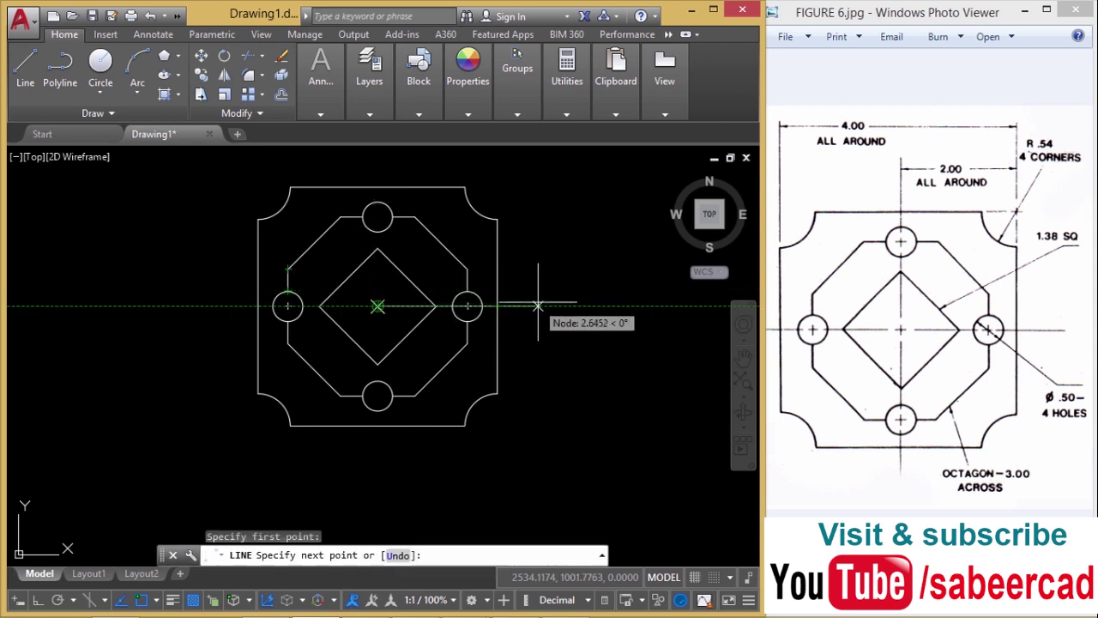
left_click(538, 306)
key("Return")
key("Return")
left_click(378, 306)
left_click(377, 169)
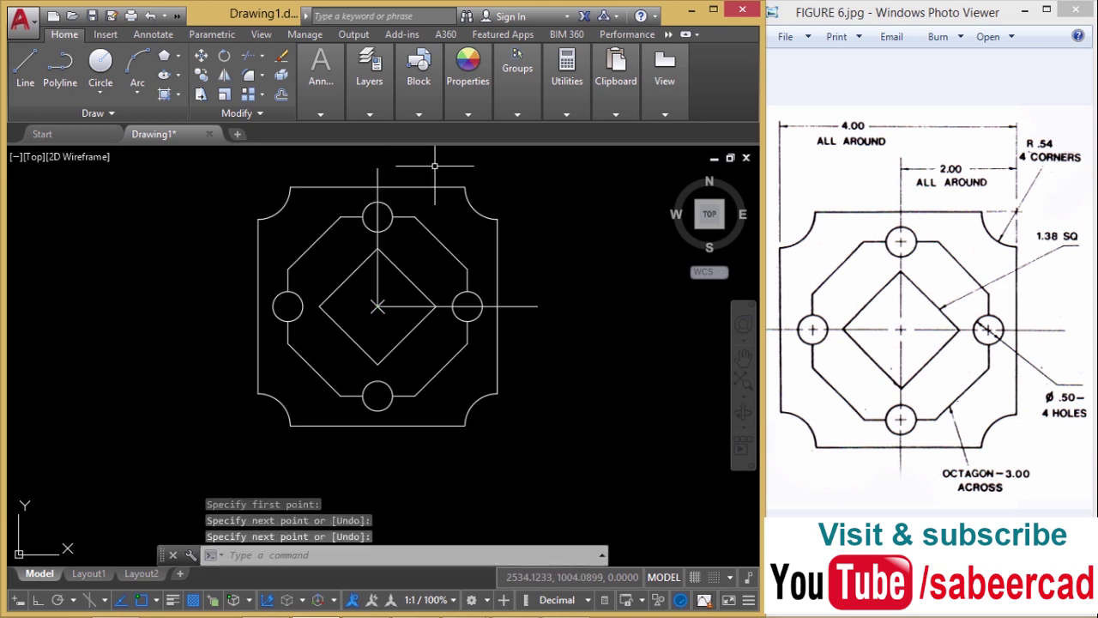
key("Escape")
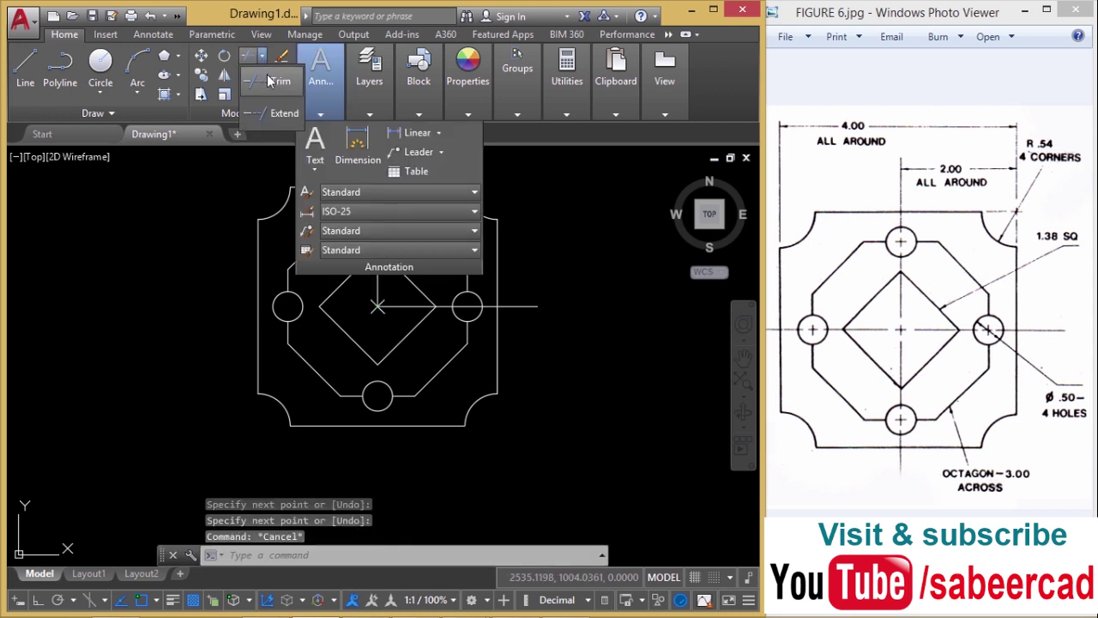
Trim the upper-left features and the lower octagon and diamond edges back to the guide lines.
left_click(249, 55)
key("Return")
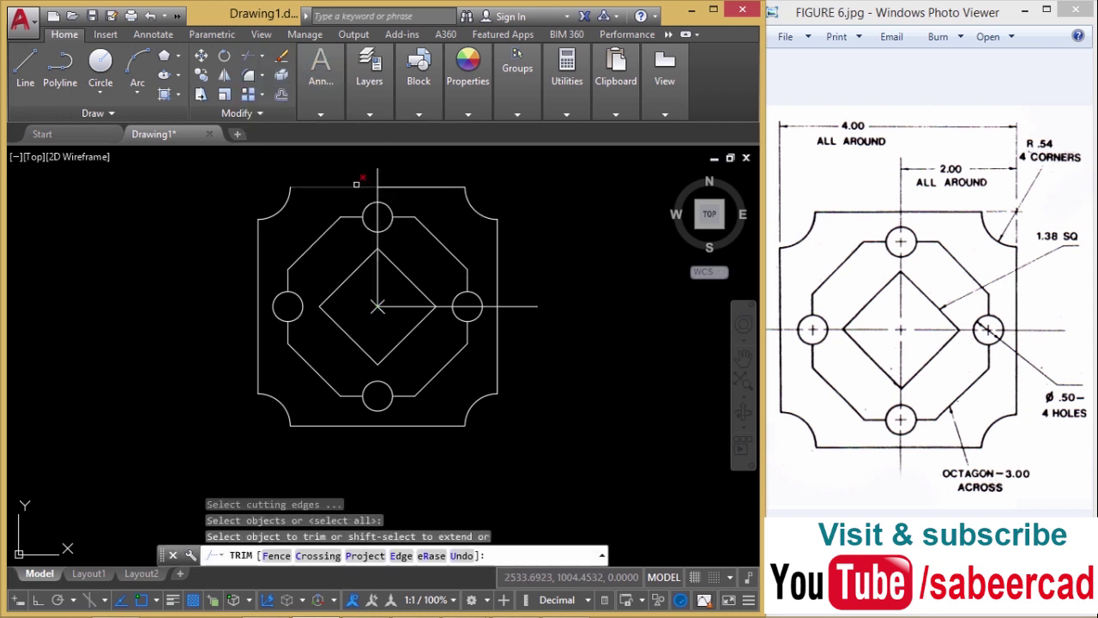
left_click(367, 176)
left_click(335, 307)
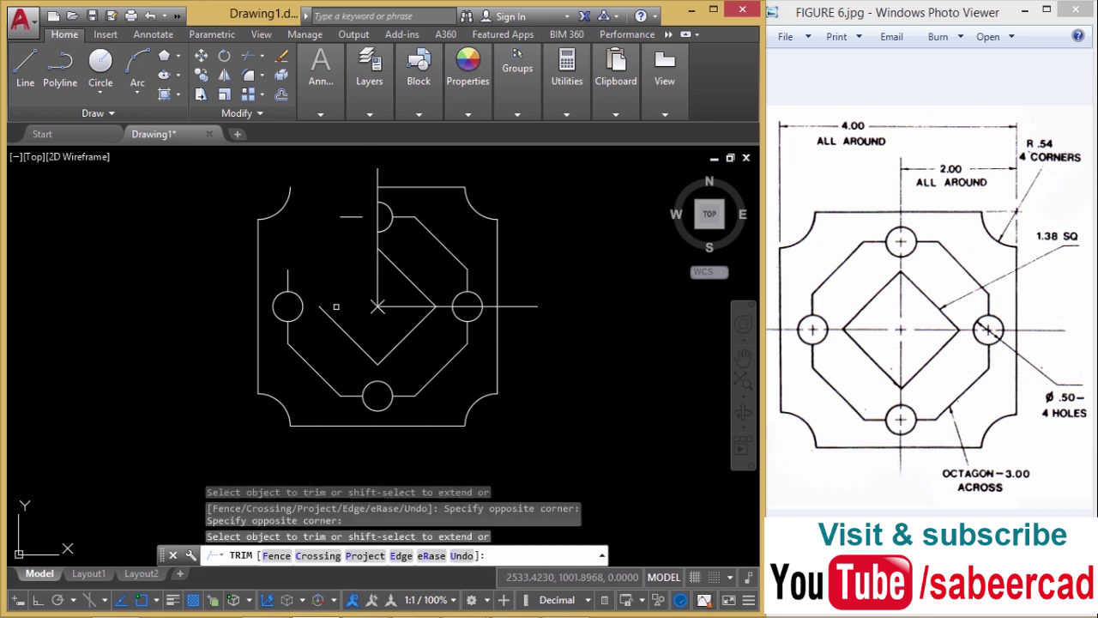
left_click(513, 332)
left_click(290, 373)
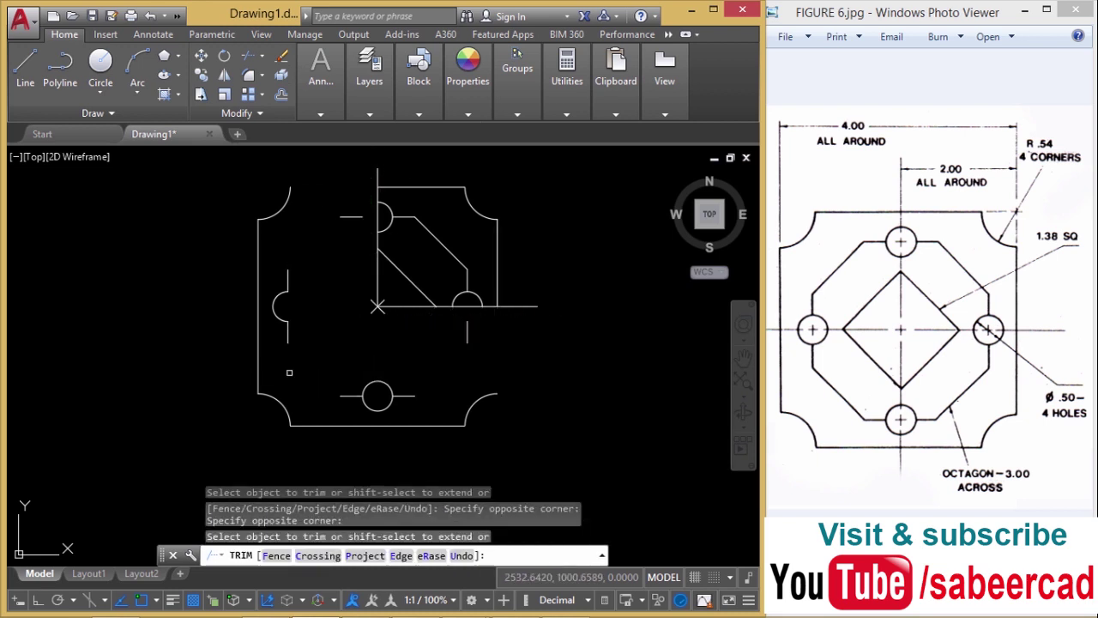
key("Escape")
key("Escape")
key("Escape")
Erase the leftover lower pieces and the left-side arcs and lines.
type("e")
key("Return")
left_click(517, 329)
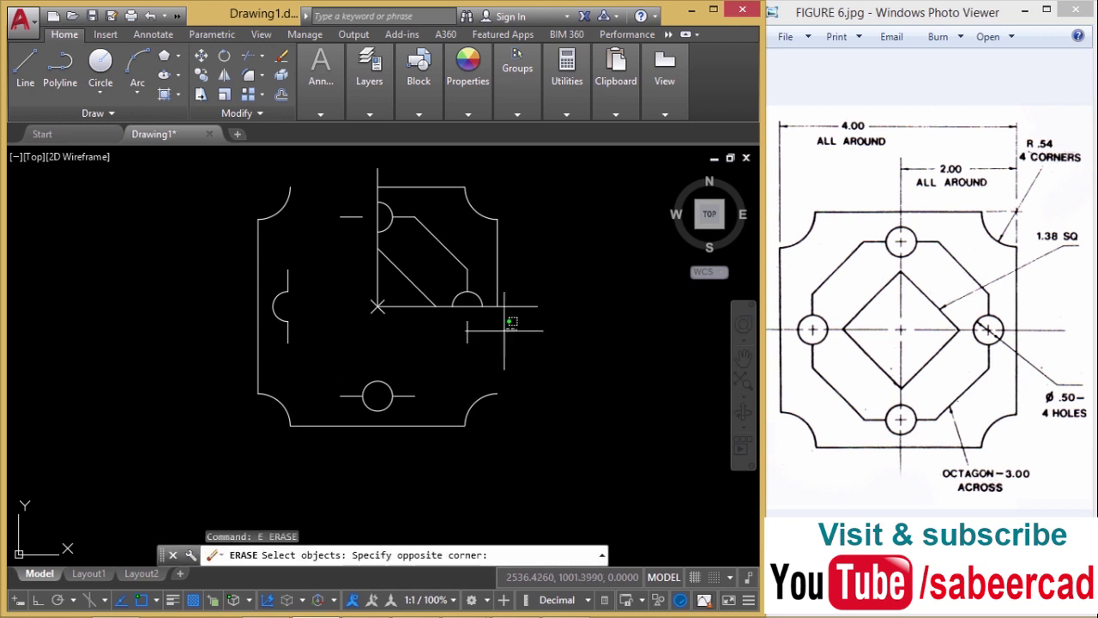
left_click(203, 436)
key("Return")
key("Return")
left_click(308, 176)
left_click(235, 278)
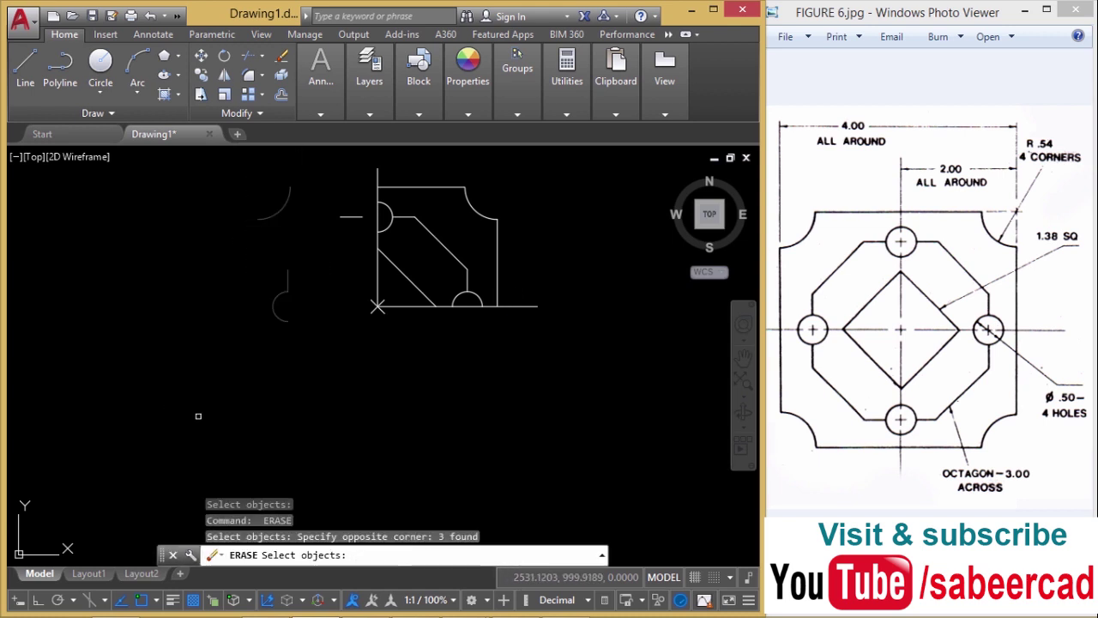
Erase the two remaining extension lines, leaving only the top-right quarter.
key("Return")
key("Return")
left_click(349, 216)
left_click(314, 282)
key("Escape")
key("Escape")
key("Escape")
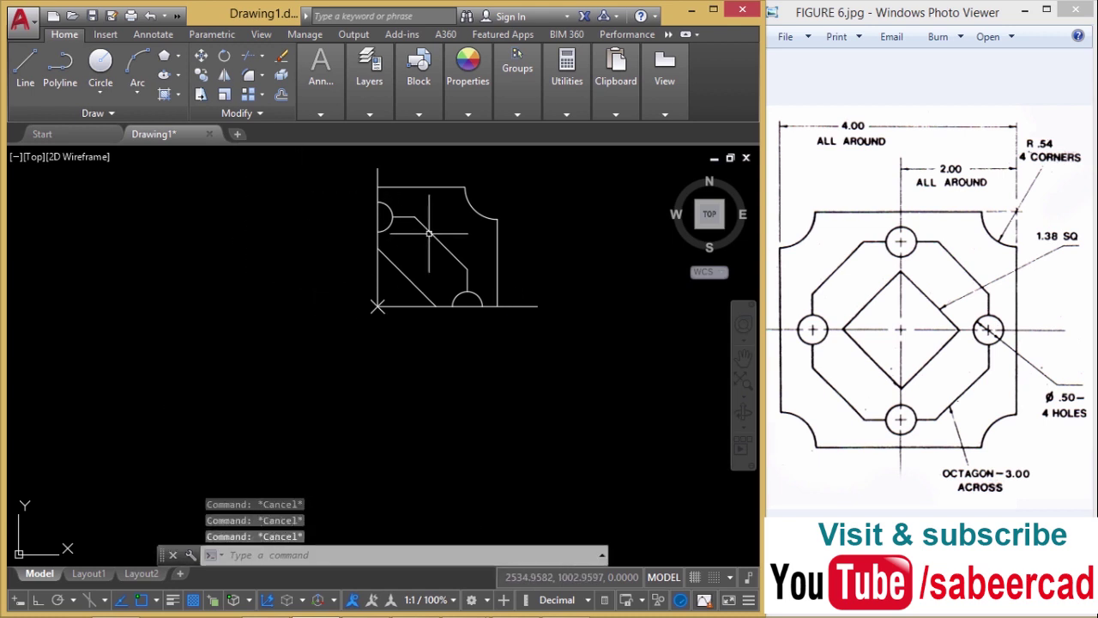
type("e")
key("Return")
left_click(398, 160)
left_click(317, 182)
left_click(577, 278)
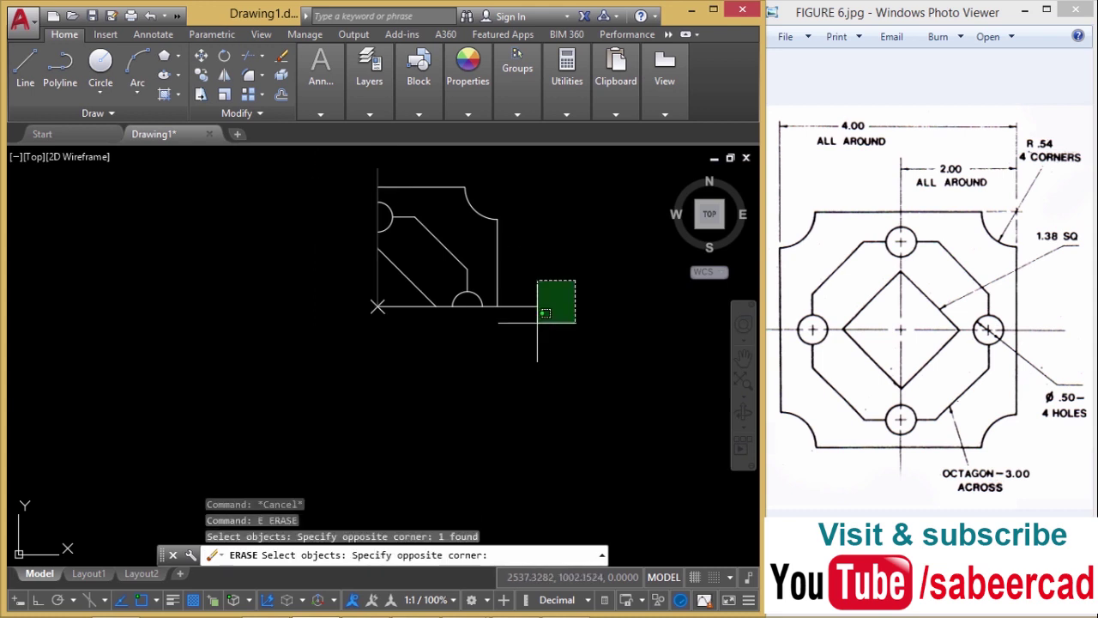
left_click(534, 320)
key("Return")
middle_click_drag(463, 321, 484, 321)
key("Escape")
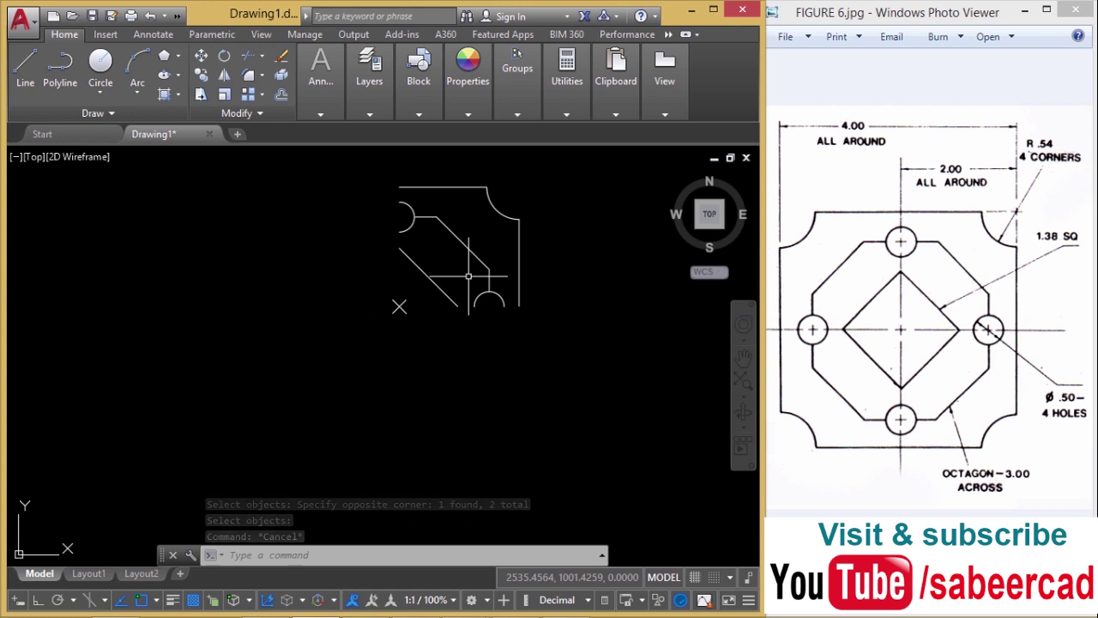
Start a new block definition with its base point on the plate's centre marker.
left_click(112, 34)
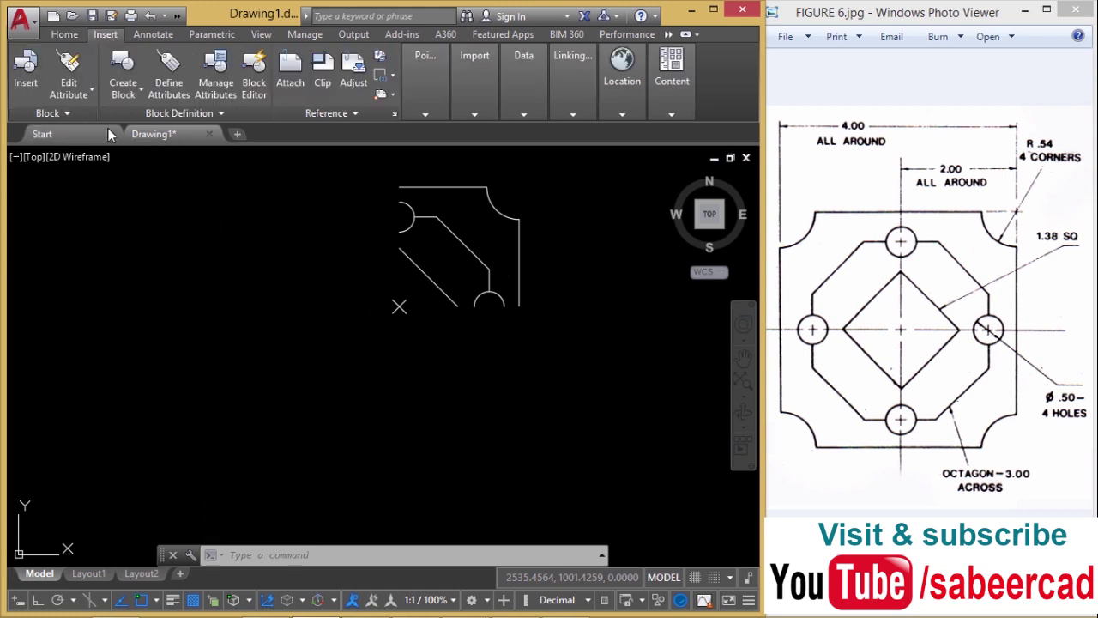
left_click(132, 98)
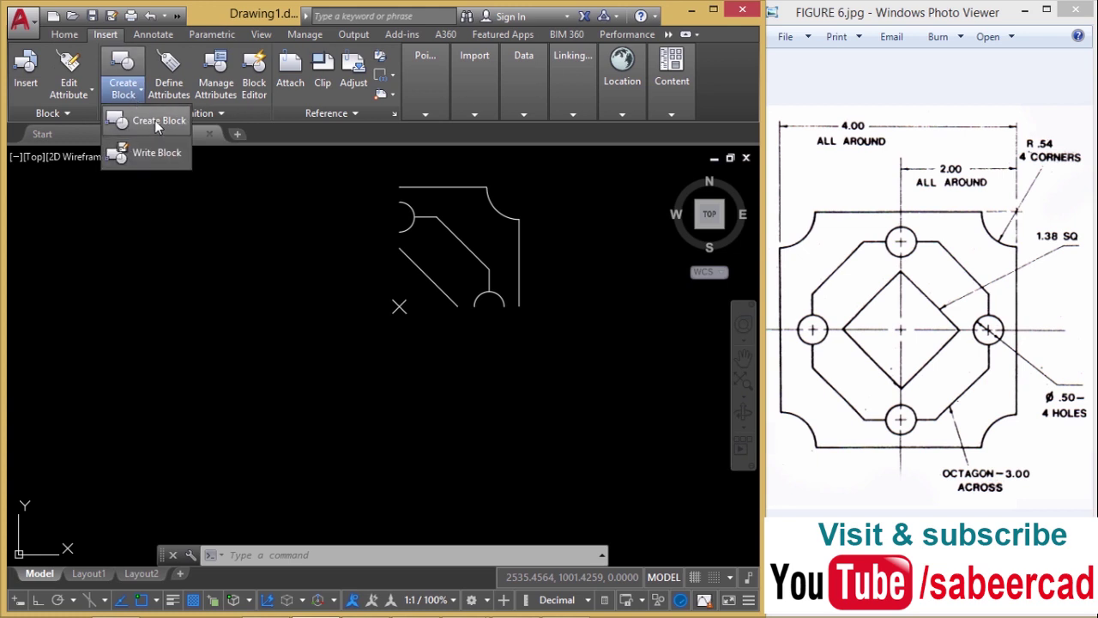
left_click(154, 120)
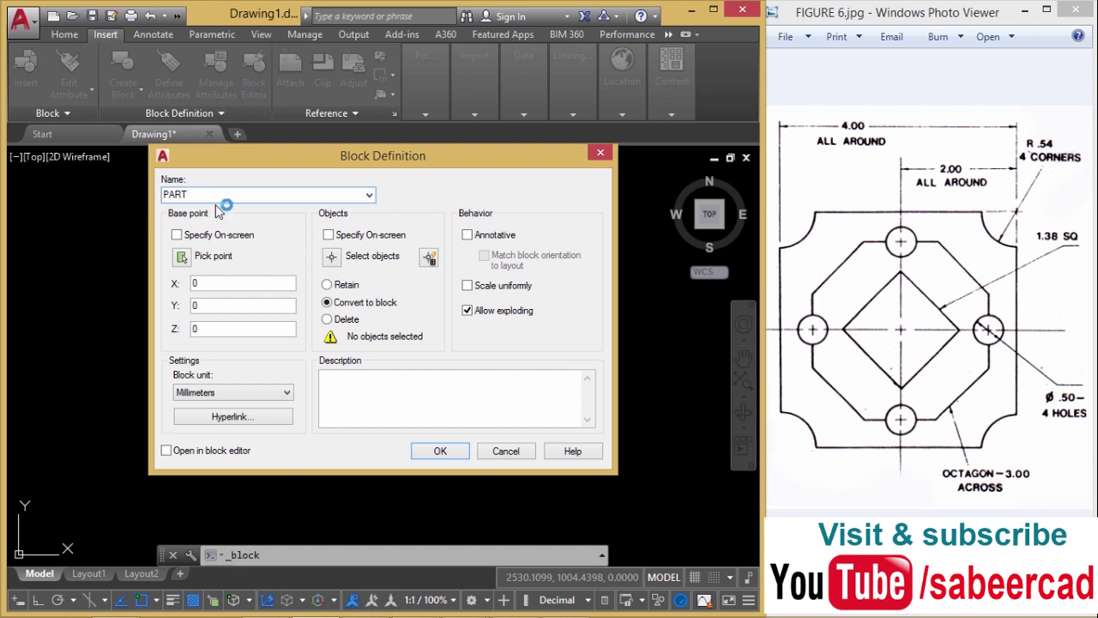
left_click(182, 257)
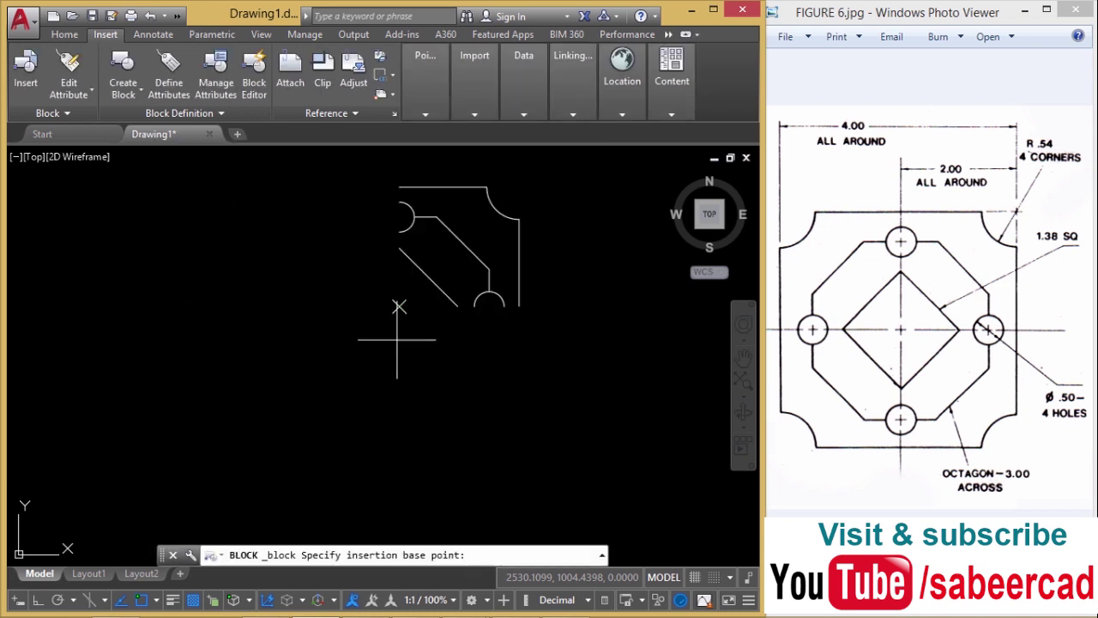
left_click(403, 319)
Select the quarter's seven objects and create the block named PART from them.
left_click(331, 256)
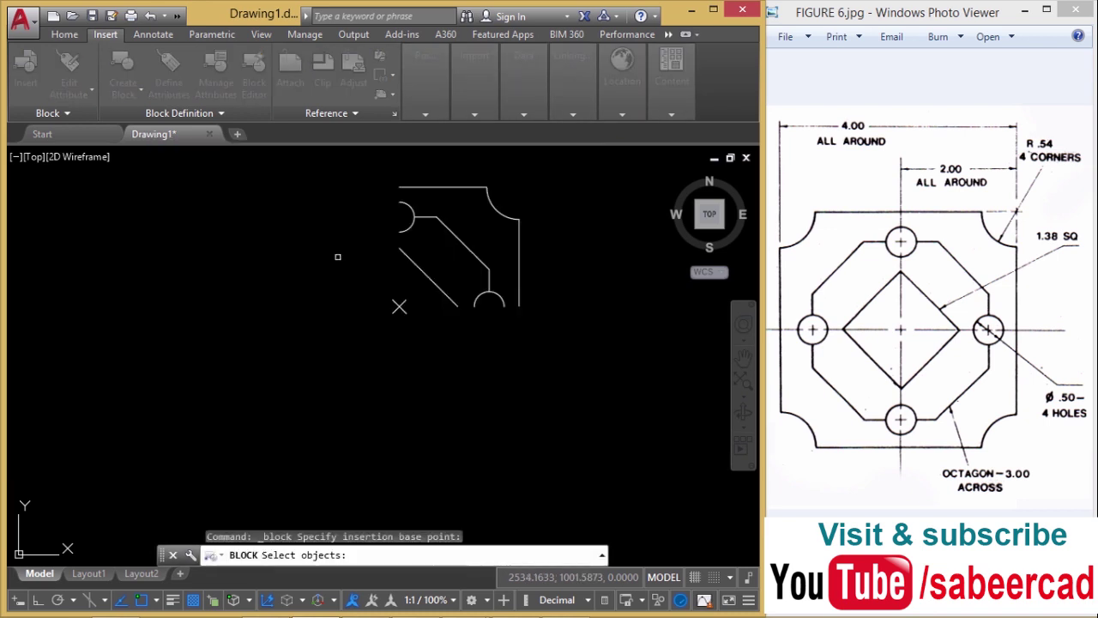
left_click(535, 184)
left_click(404, 280)
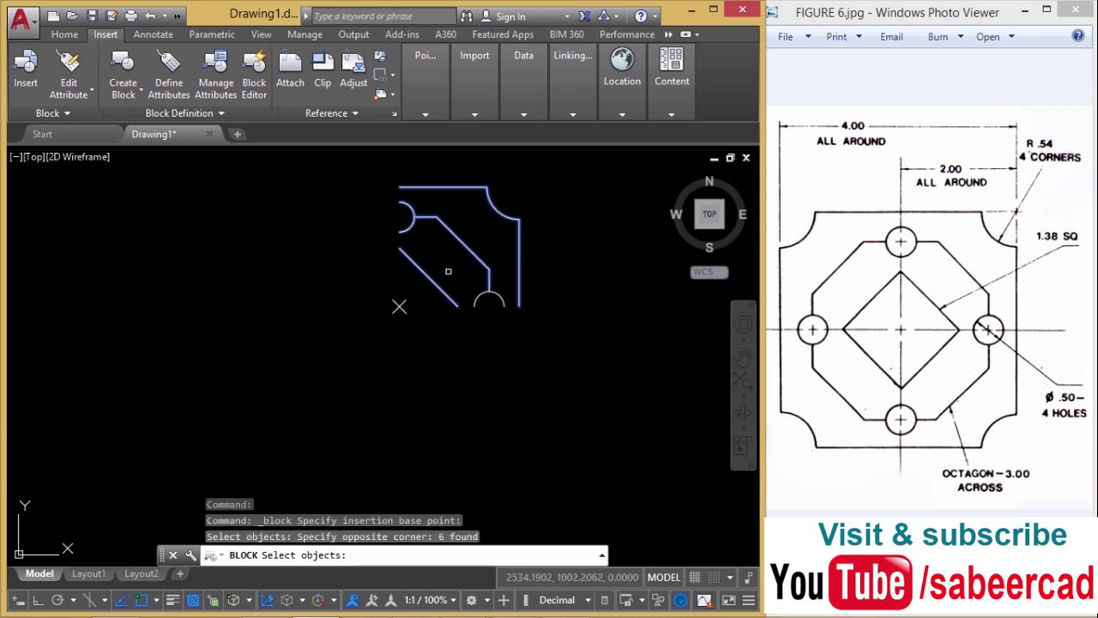
left_click(535, 348)
left_click(400, 306)
key("Return")
left_click(327, 318)
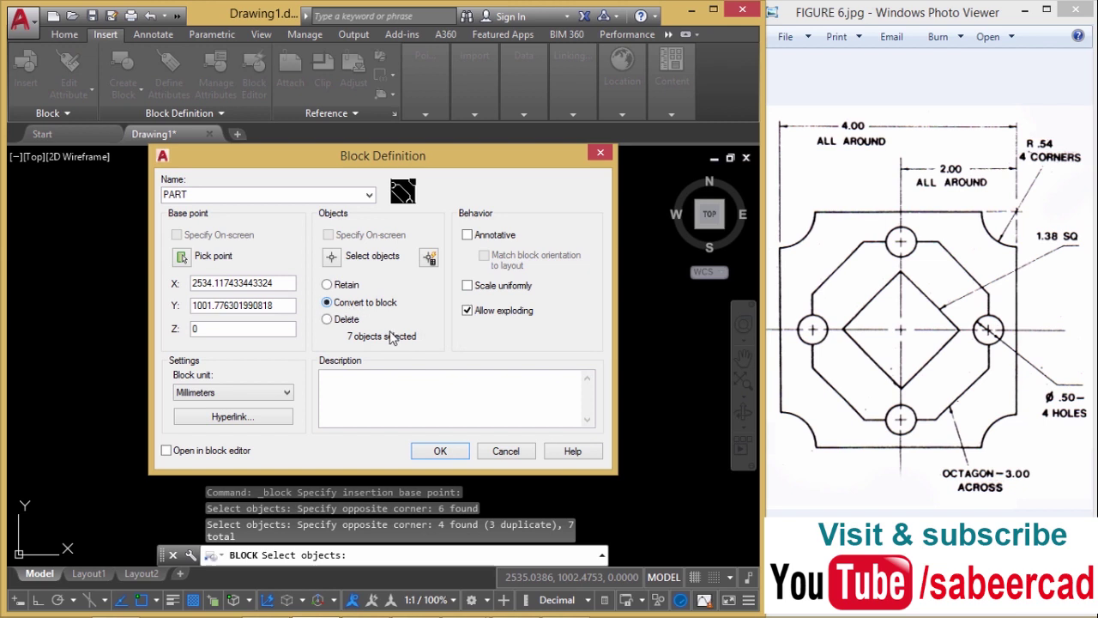
left_click(457, 456)
left_click(437, 290)
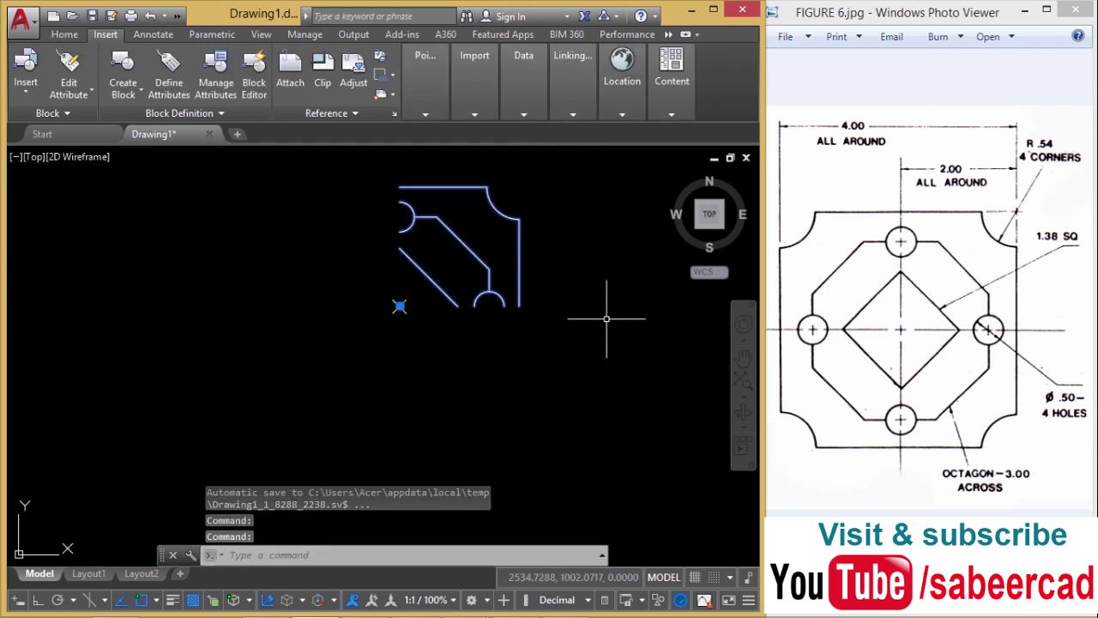
key("Escape")
key("Escape")
key("Escape")
Insert PART at the centre marker with a 90° rotation angle, filling the top-left quarter.
left_click(69, 38)
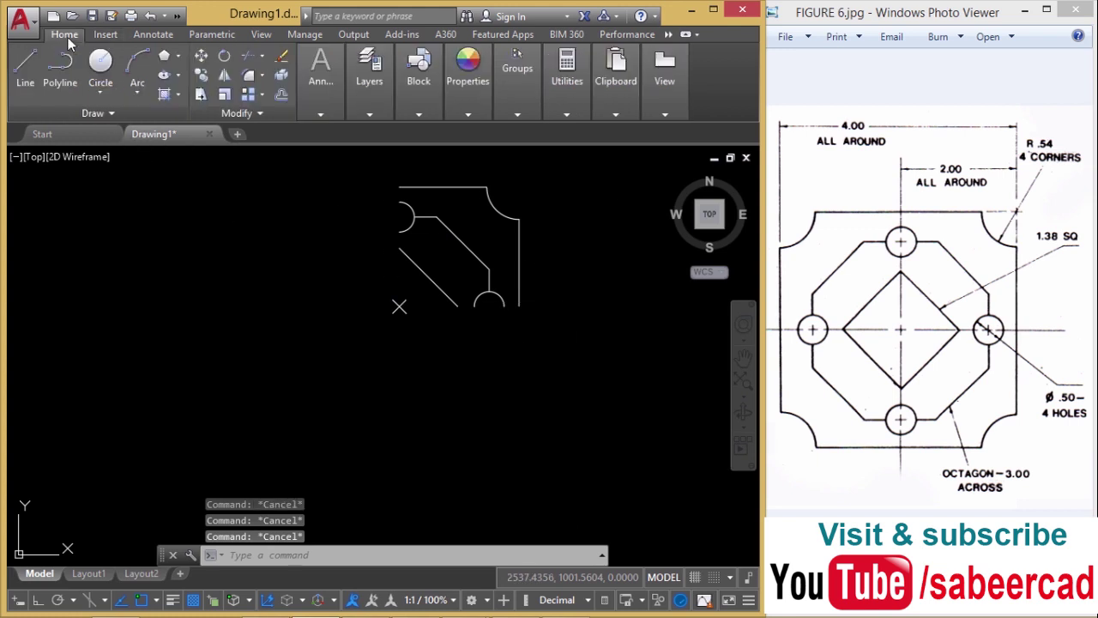
left_click(117, 36)
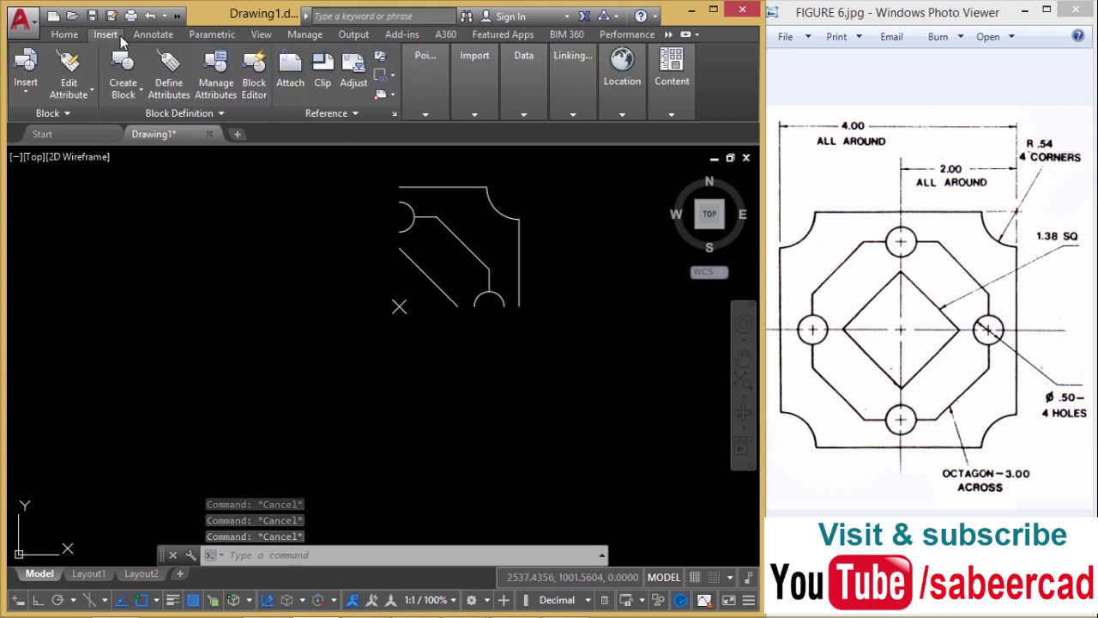
left_click(28, 97)
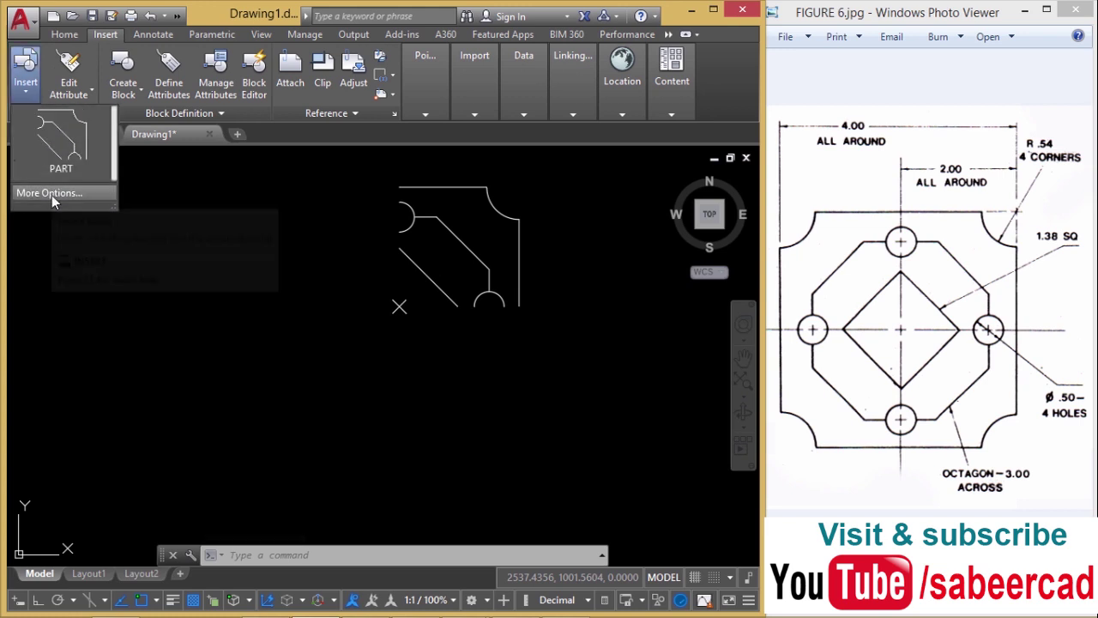
left_click(52, 195)
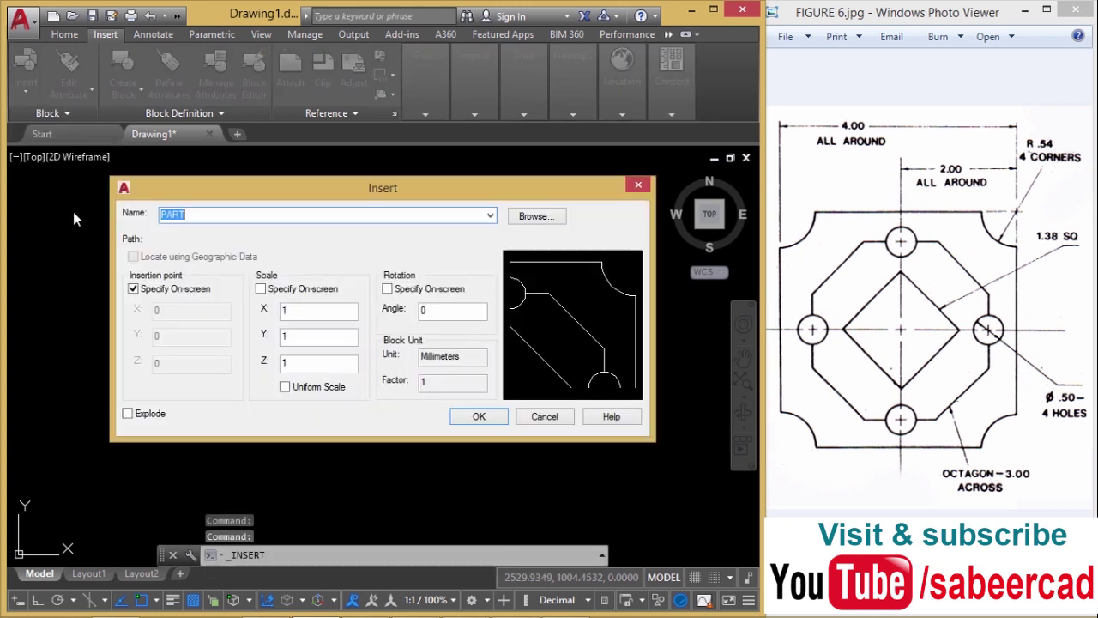
left_click_drag(314, 200, 405, 198)
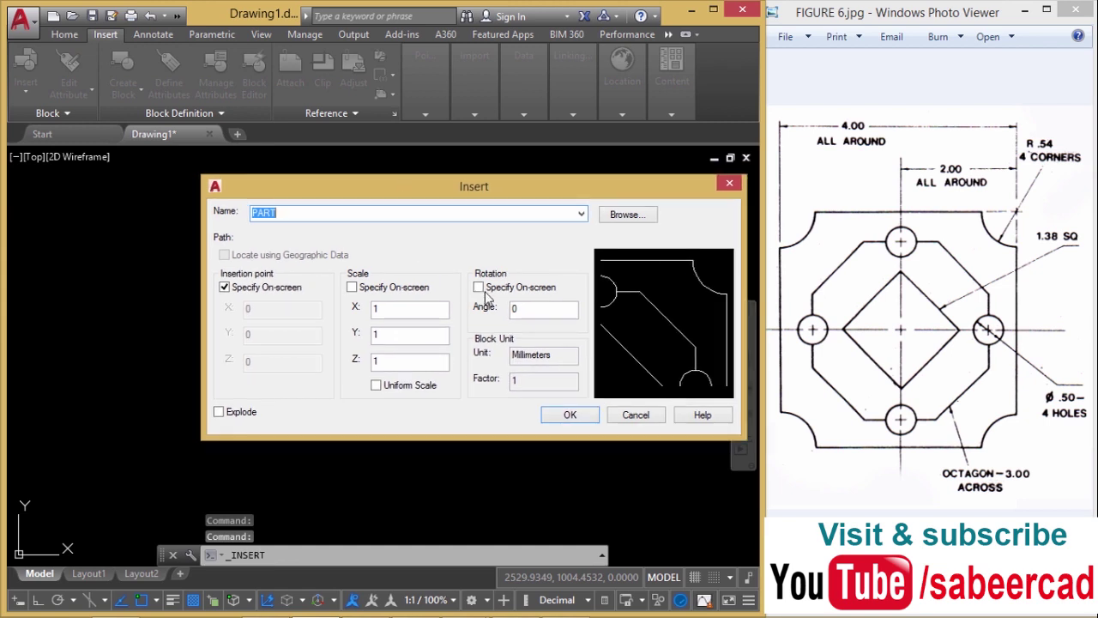
double_click(530, 308)
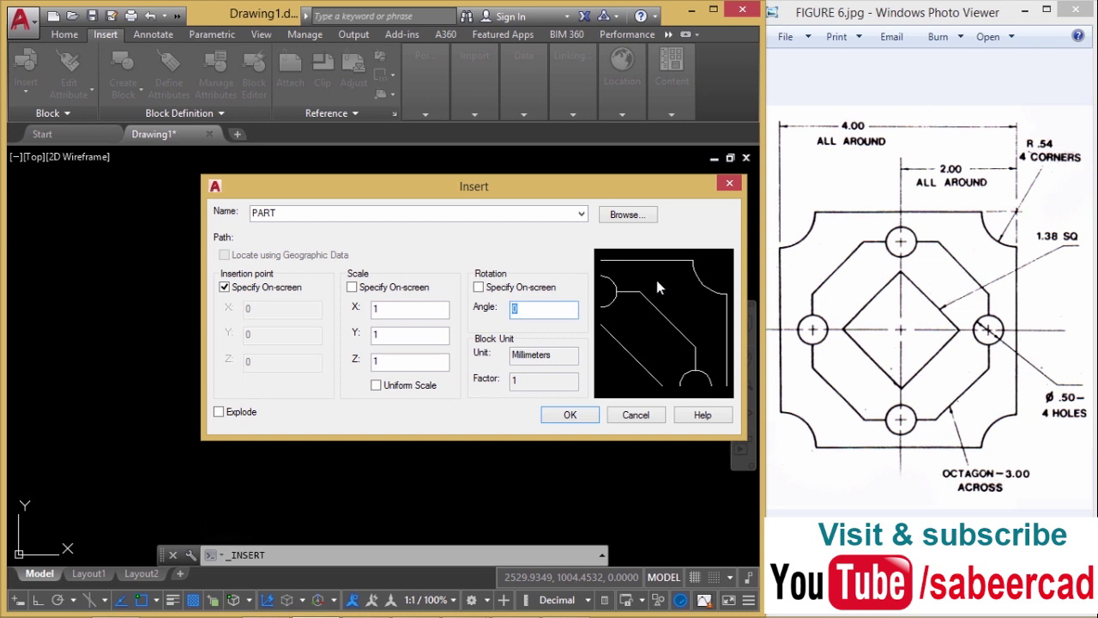
type("90")
left_click(570, 415)
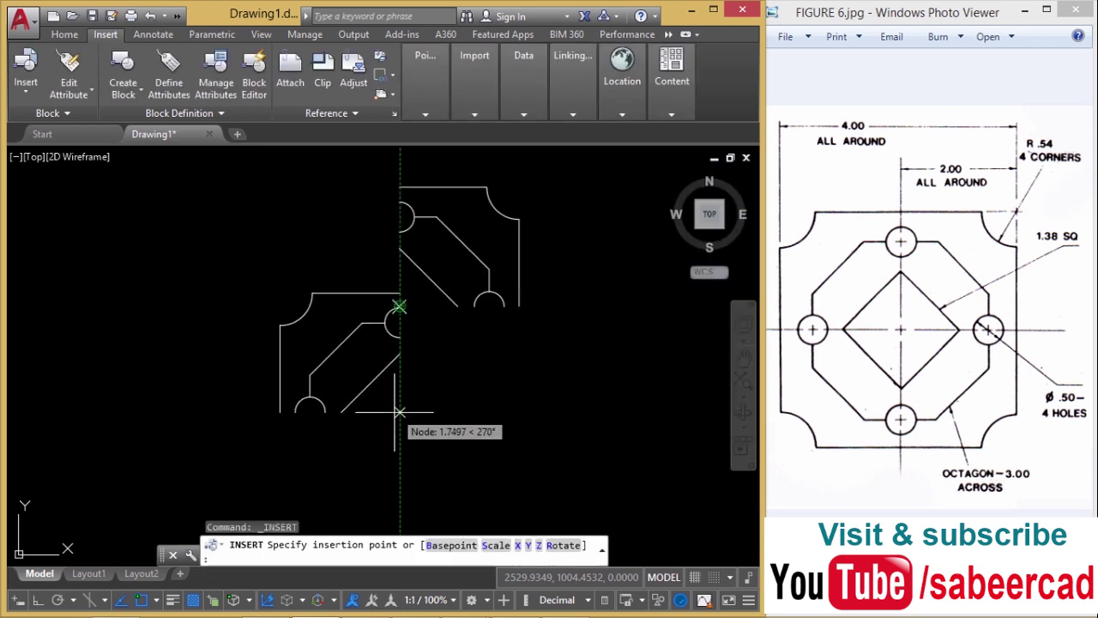
left_click(399, 306)
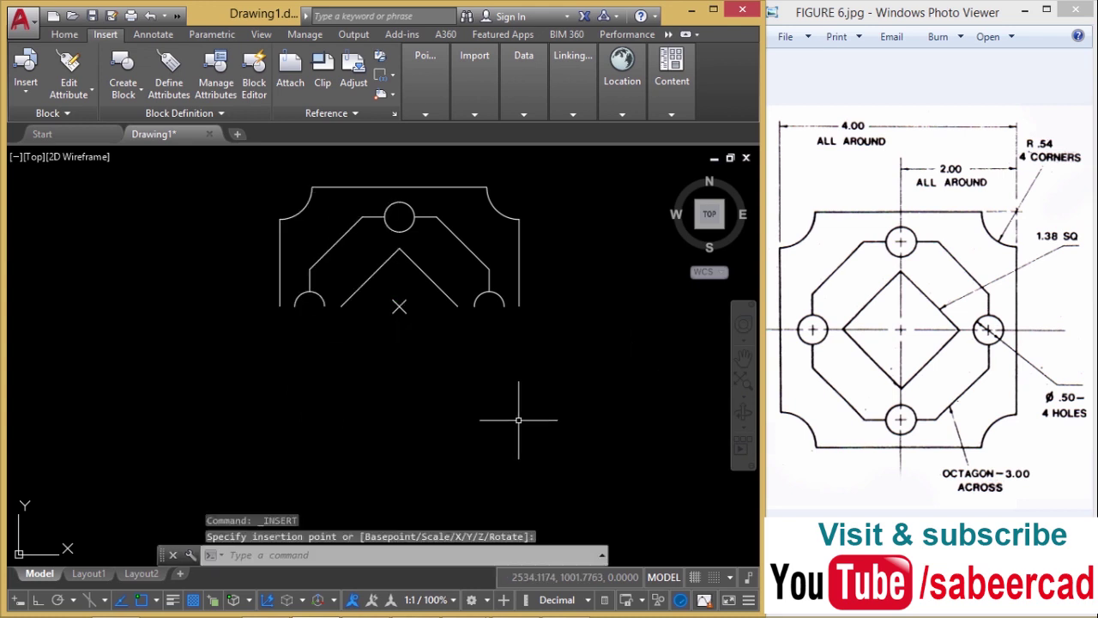
key("Return")
key("Escape")
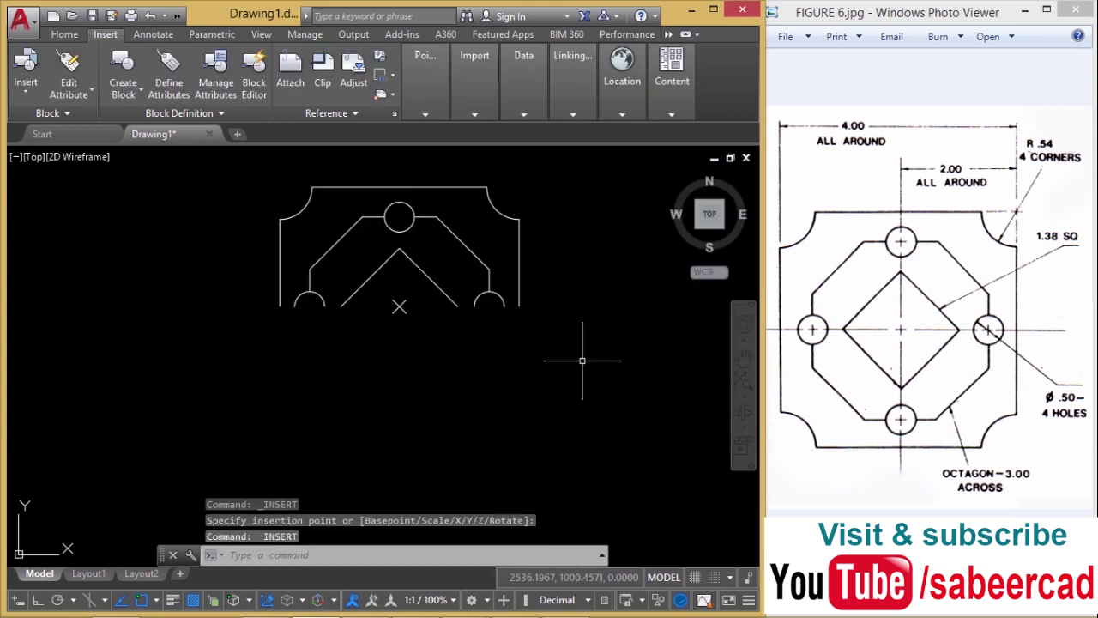
Insert two more PART copies at the centre marker, rotated 180° and 270°.
key("Return")
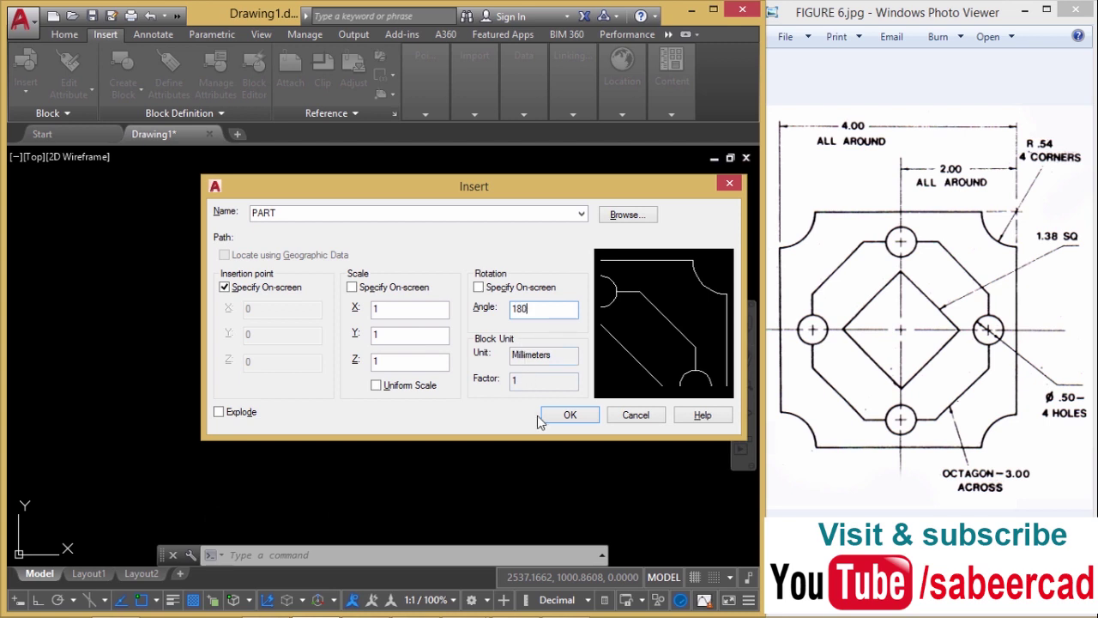
left_click(568, 415)
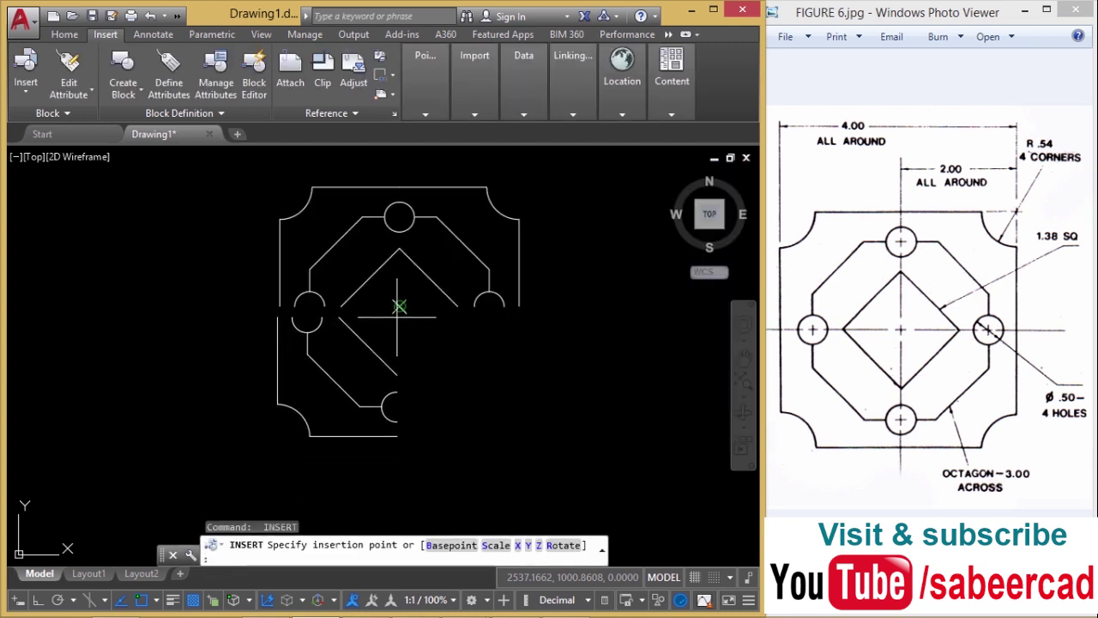
key("Escape")
key("Return")
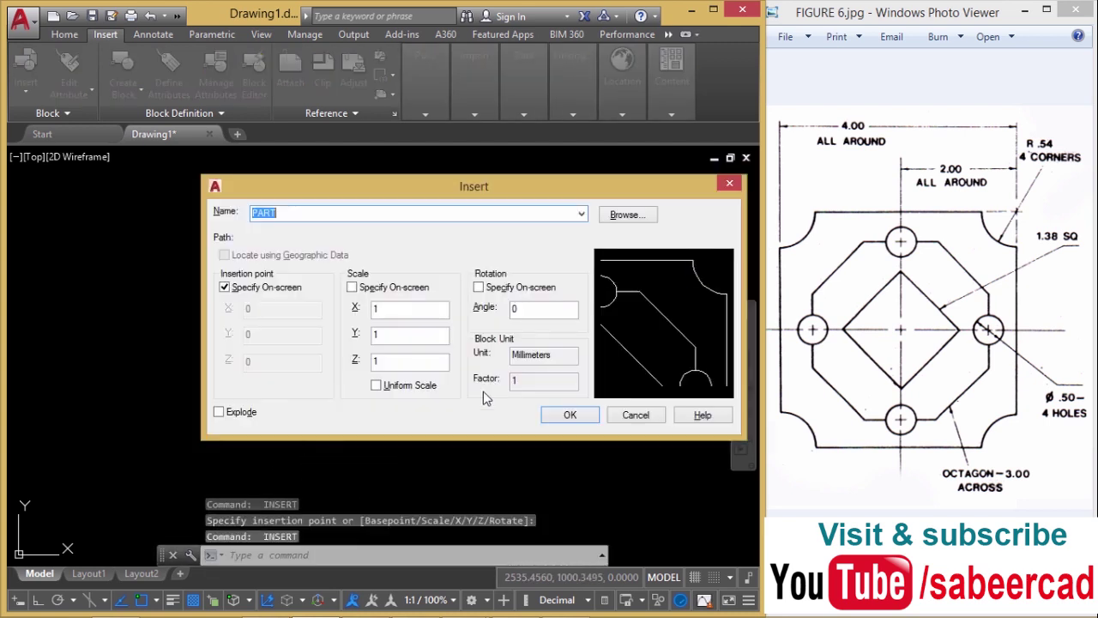
left_click(534, 310)
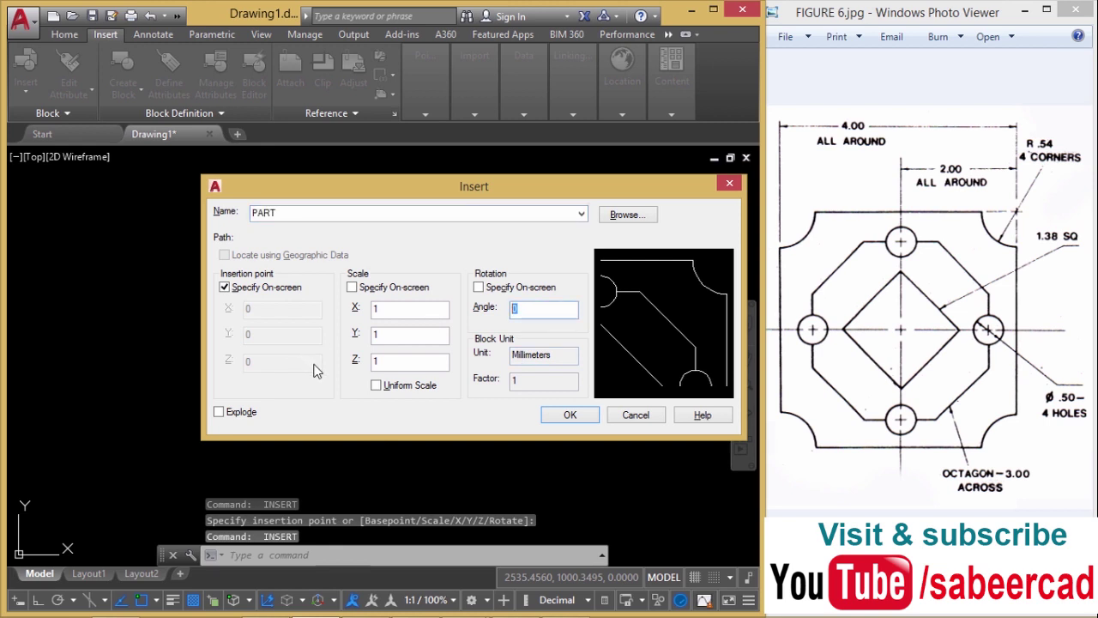
type("270")
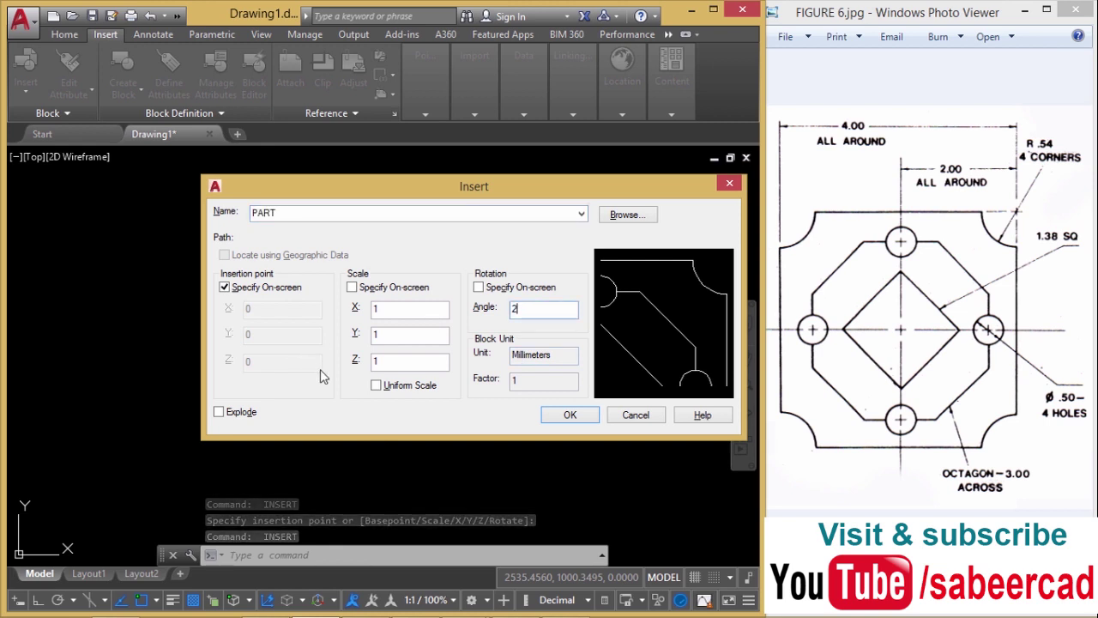
left_click(570, 415)
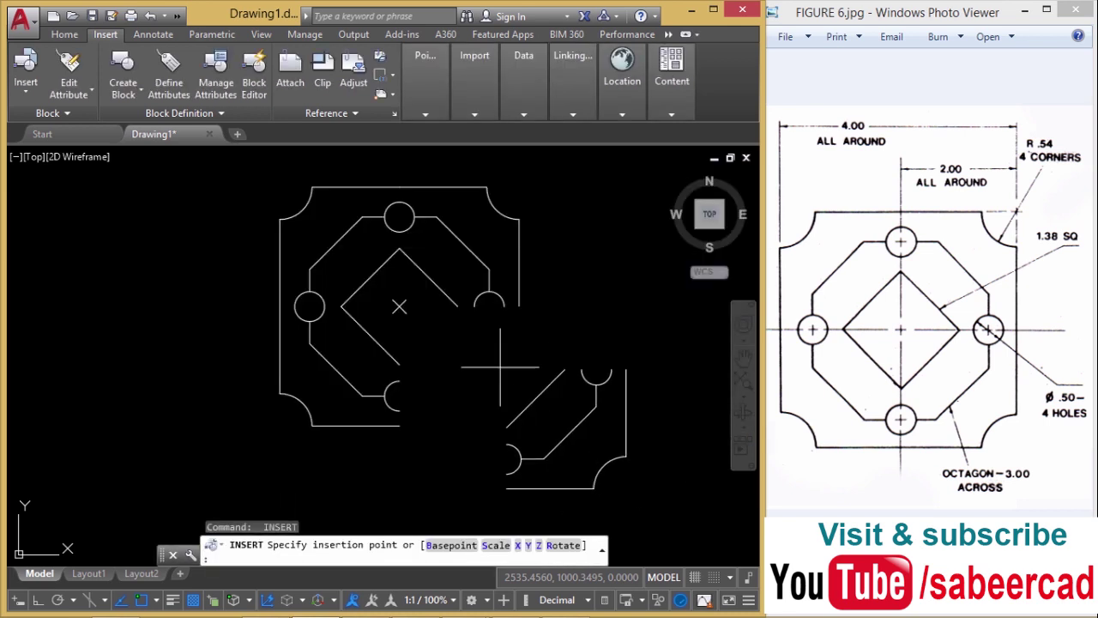
key("Escape")
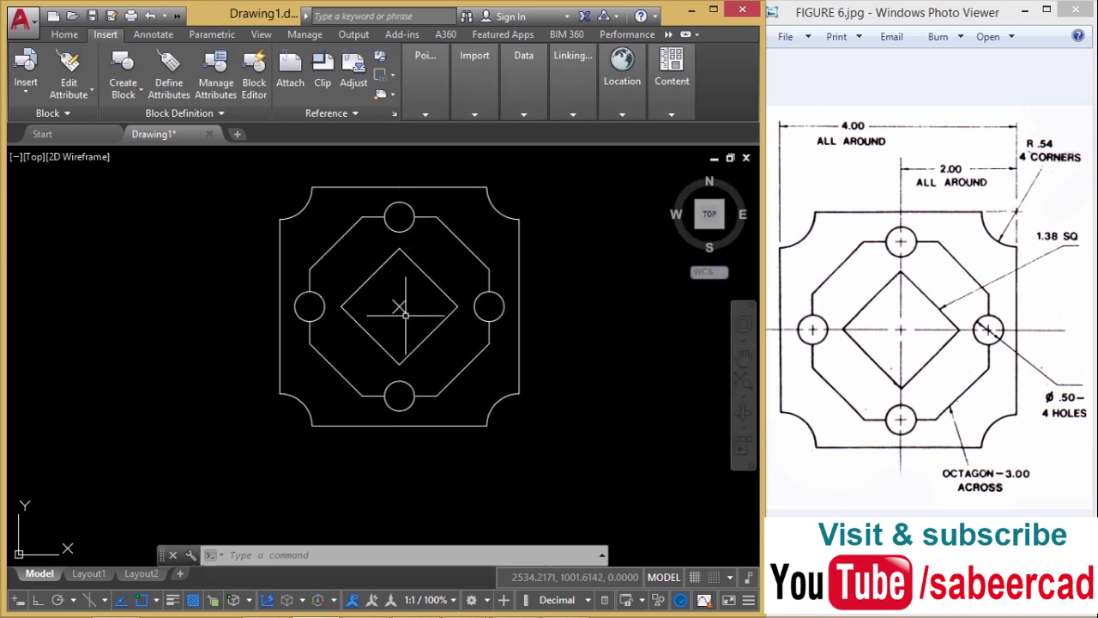
key("Escape")
left_click(476, 357)
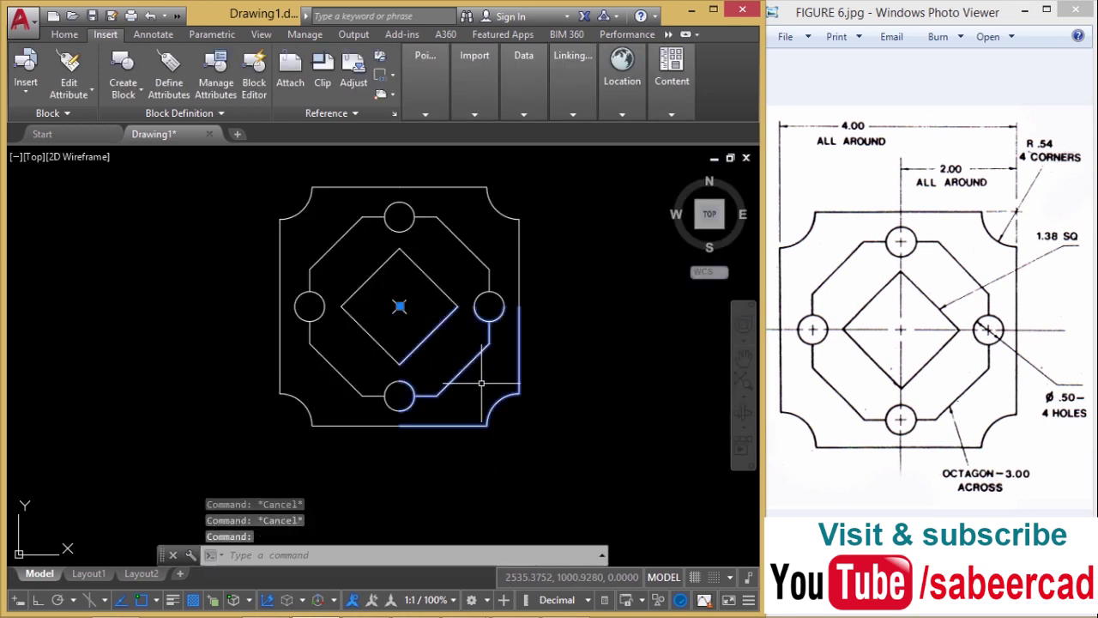
key("Escape")
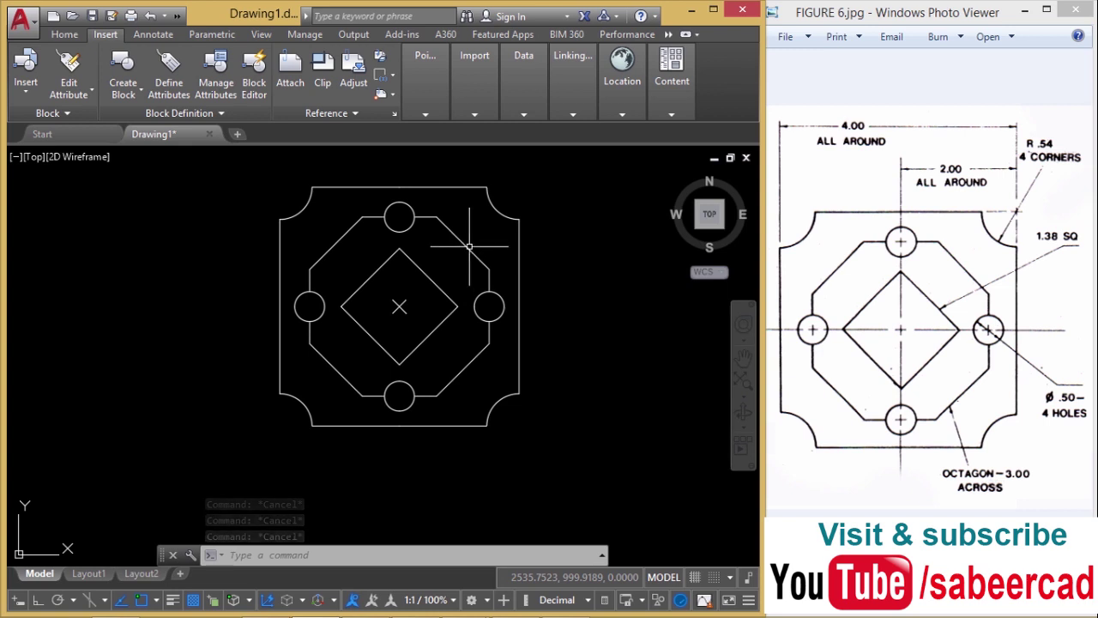
left_click(470, 246)
key("Escape")
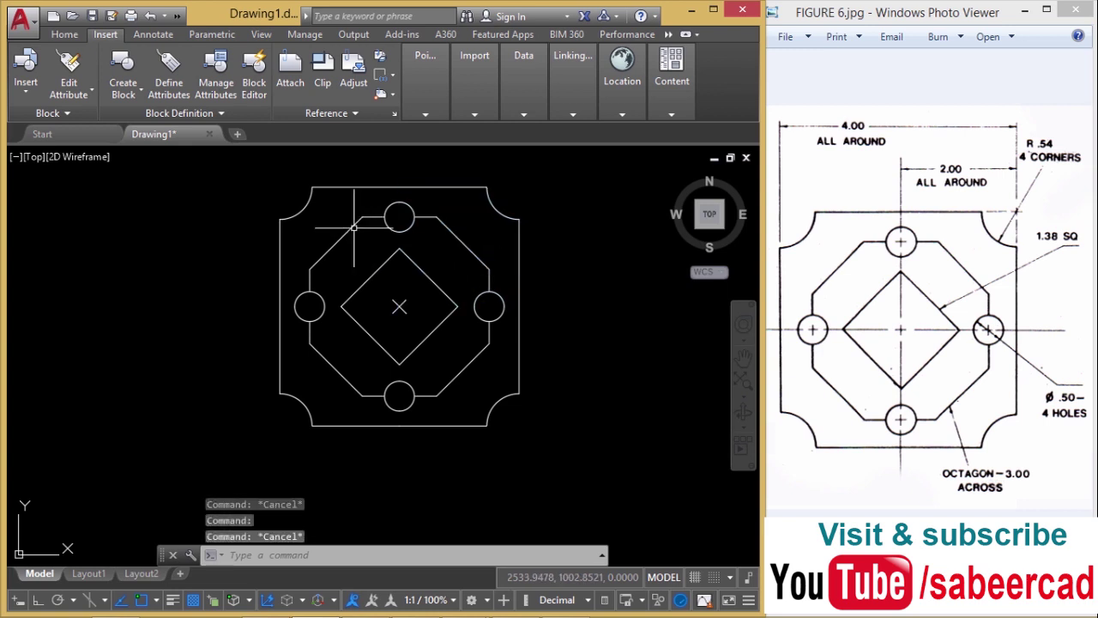
left_click(355, 219)
key("Escape")
left_click(334, 375)
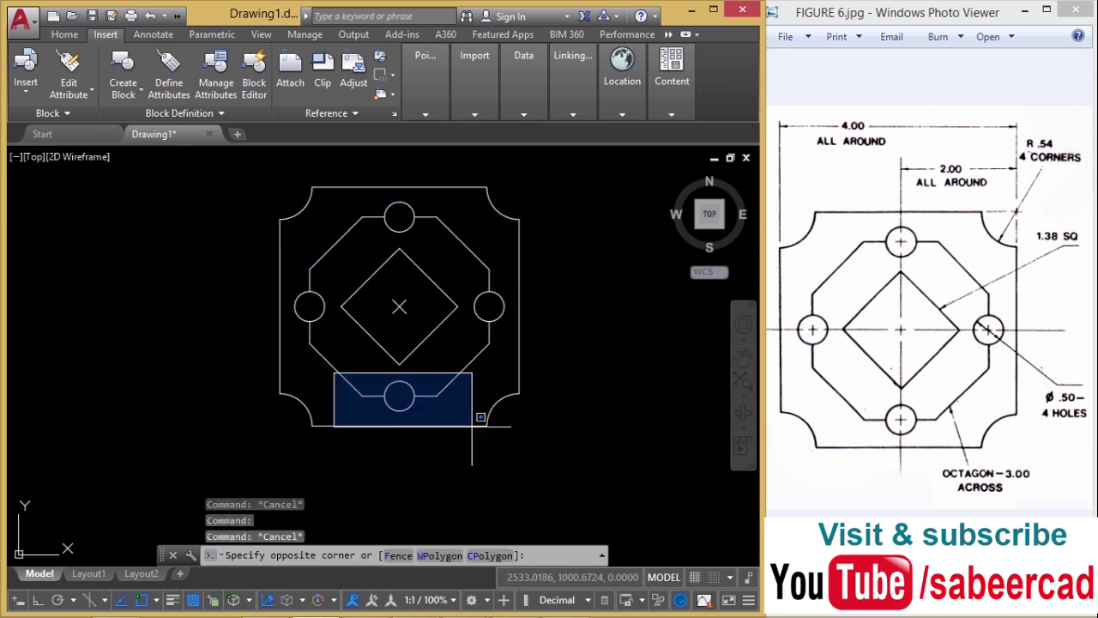
key("Escape")
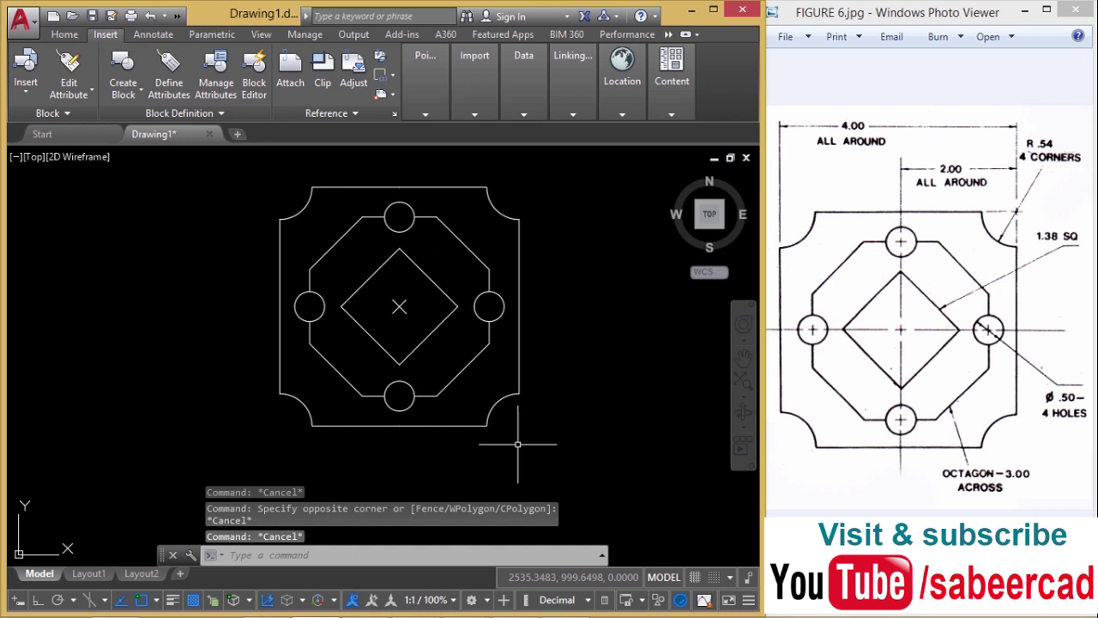